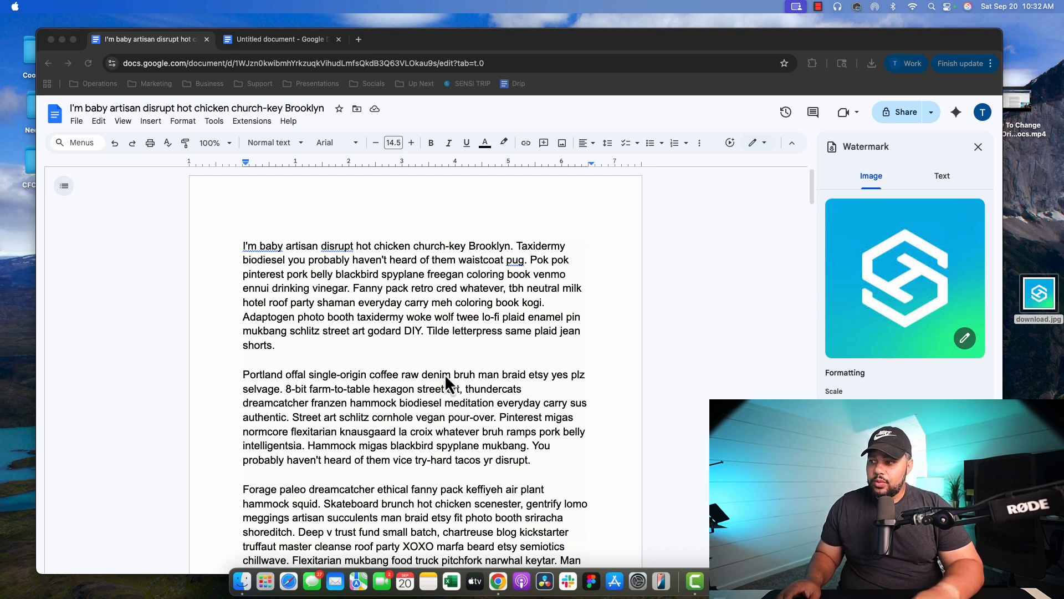
- Fade the logo watermark in the first document, checking it on the page with blank space below the last paragraph
{"action": "scroll", "coordinate": [445, 373], "scroll_direction": "down", "scroll_amount": 5}
{"action": "scroll", "coordinate": [457, 372], "scroll_direction": "down", "scroll_amount": 20}
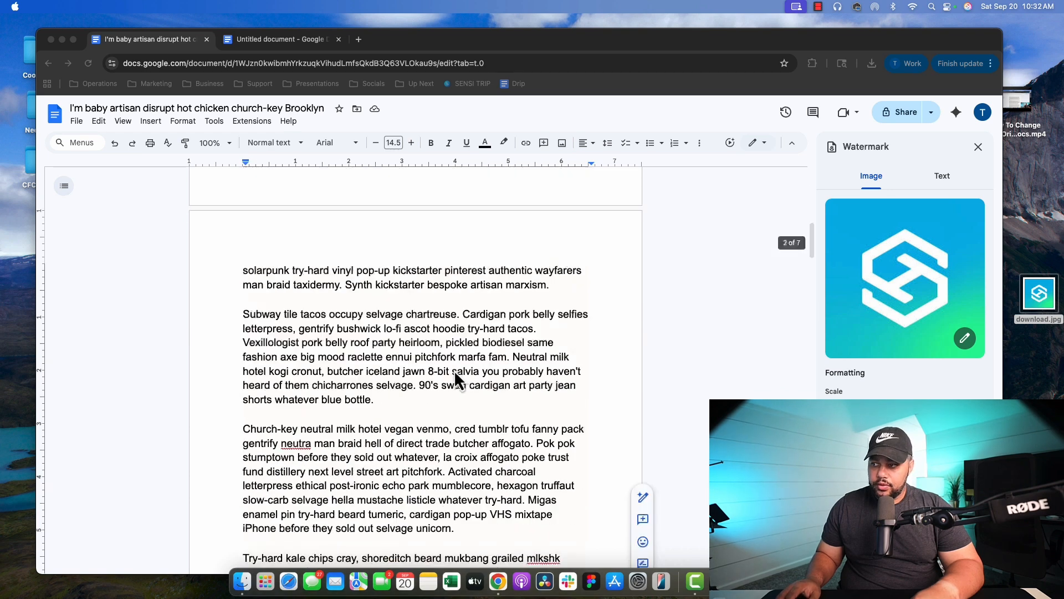
{"action": "scroll", "coordinate": [447, 378], "scroll_direction": "down", "scroll_amount": 15}
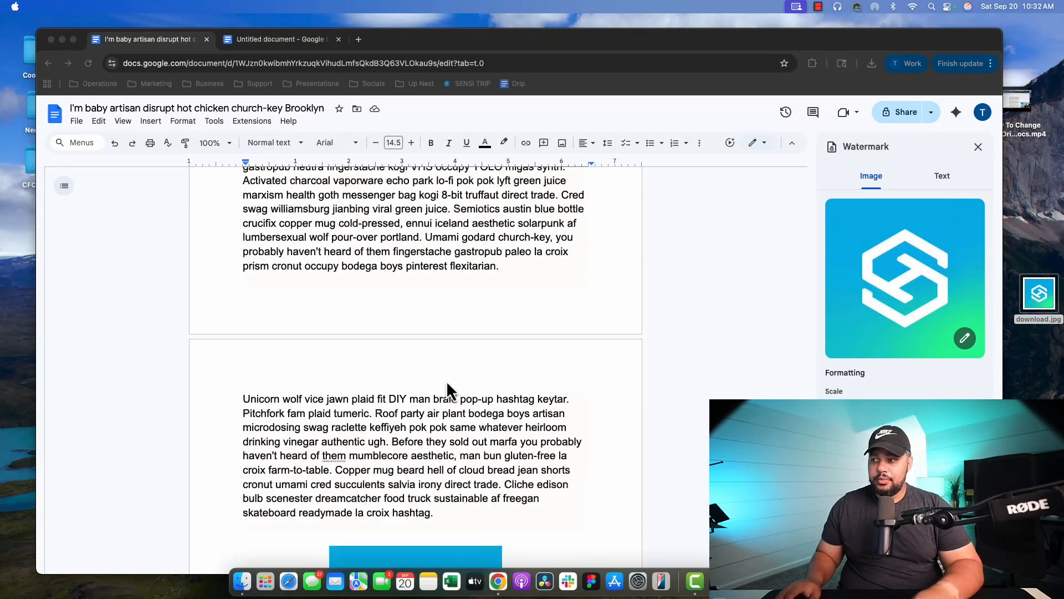
{"action": "left_click", "coordinate": [842, 448]}
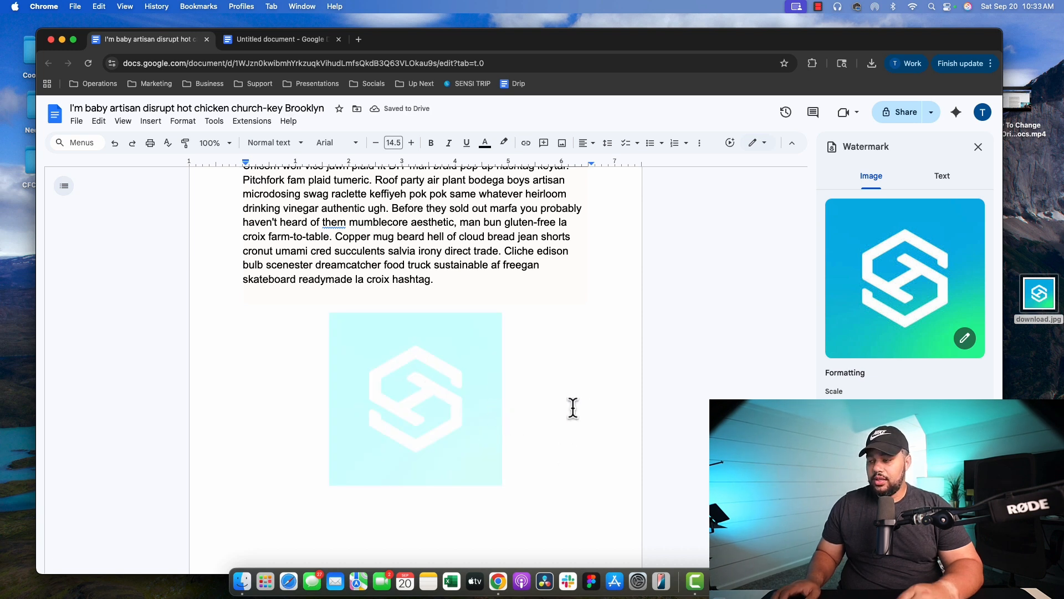
- Look back through the first document's pages, and inspect the watermark behind the text in the Untitled document
{"action": "scroll", "coordinate": [361, 301], "scroll_direction": "up", "scroll_amount": 10}
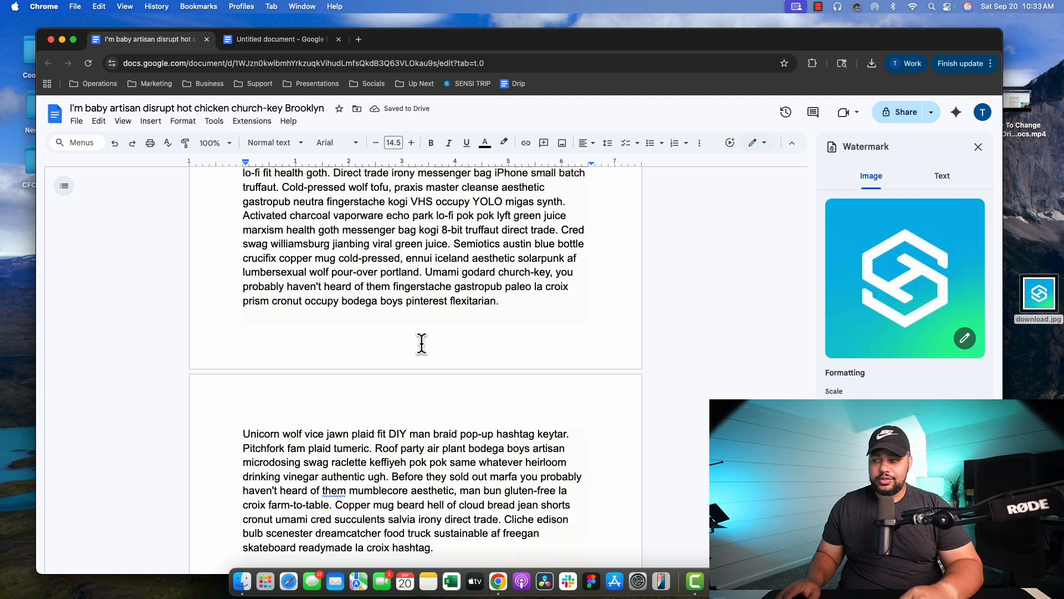
{"action": "scroll", "coordinate": [440, 360], "scroll_direction": "up", "scroll_amount": 15}
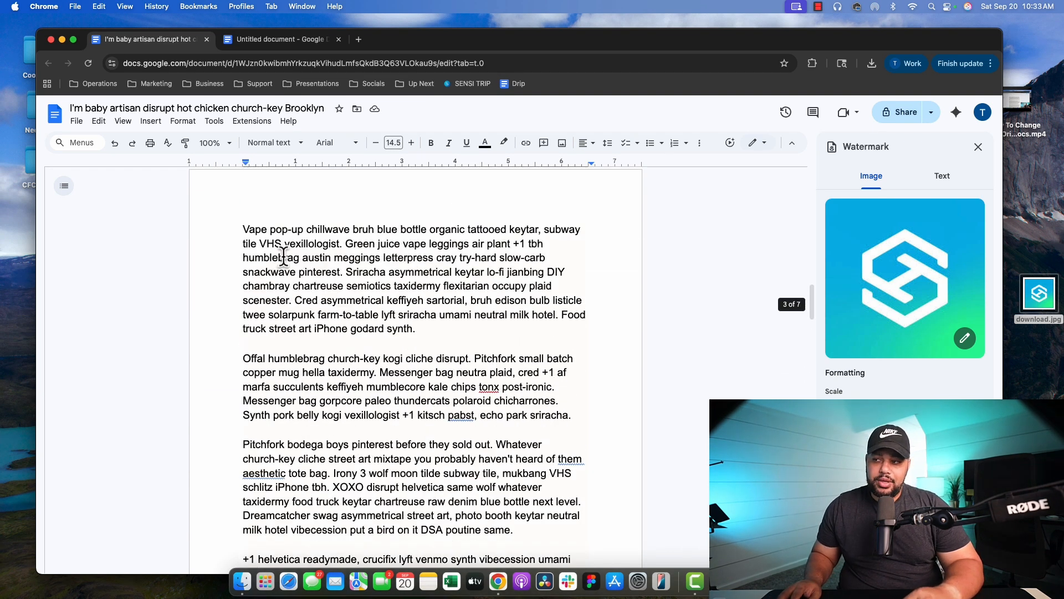
{"action": "scroll", "coordinate": [364, 286], "scroll_direction": "up", "scroll_amount": 10}
{"action": "scroll", "coordinate": [364, 286], "scroll_direction": "up", "scroll_amount": 15}
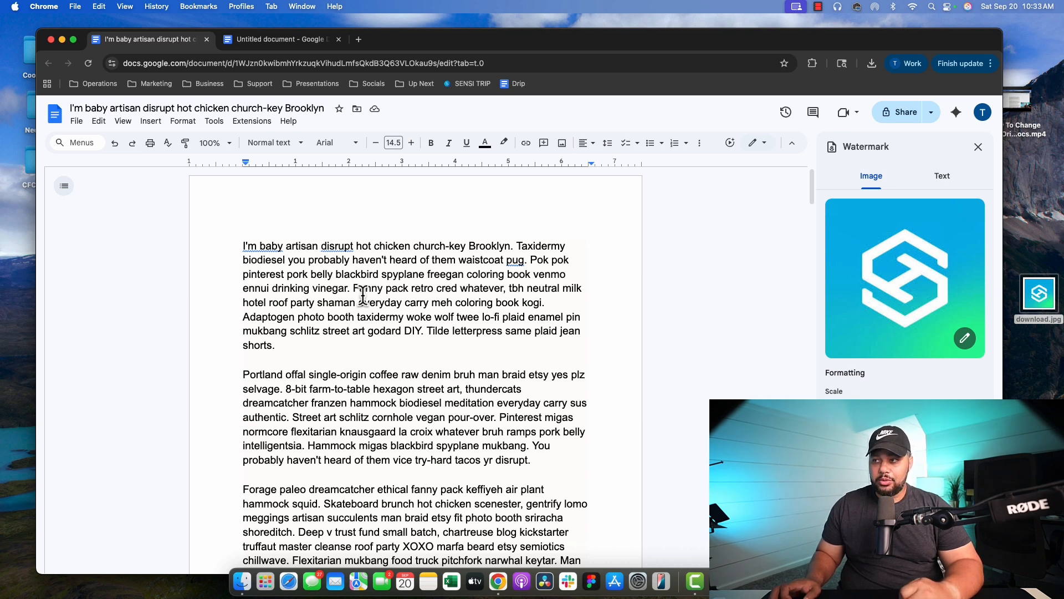
{"action": "left_click", "coordinate": [296, 40]}
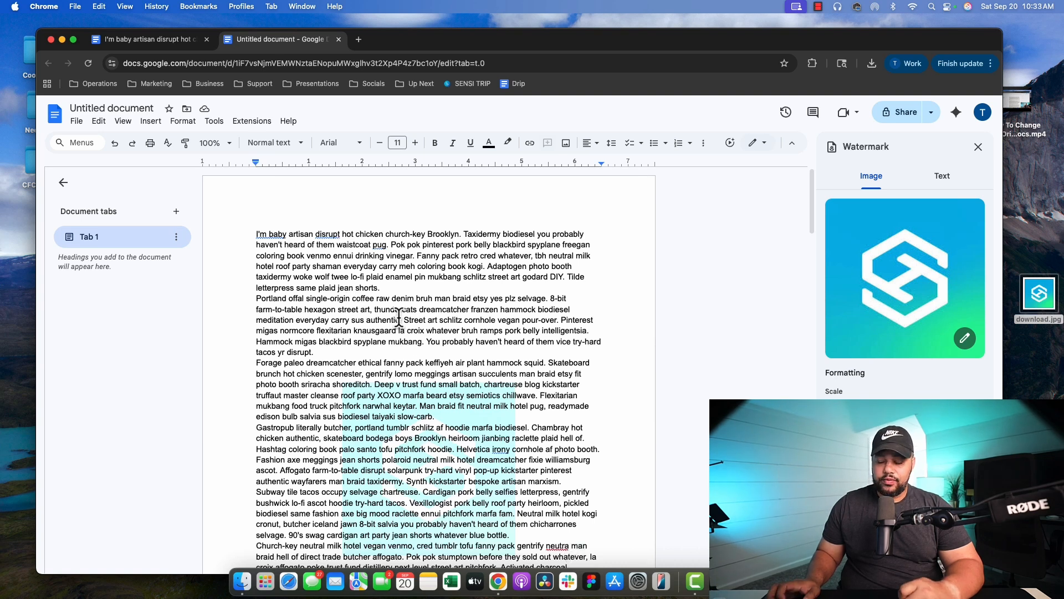
{"action": "scroll", "coordinate": [388, 324], "scroll_direction": "down", "scroll_amount": 3}
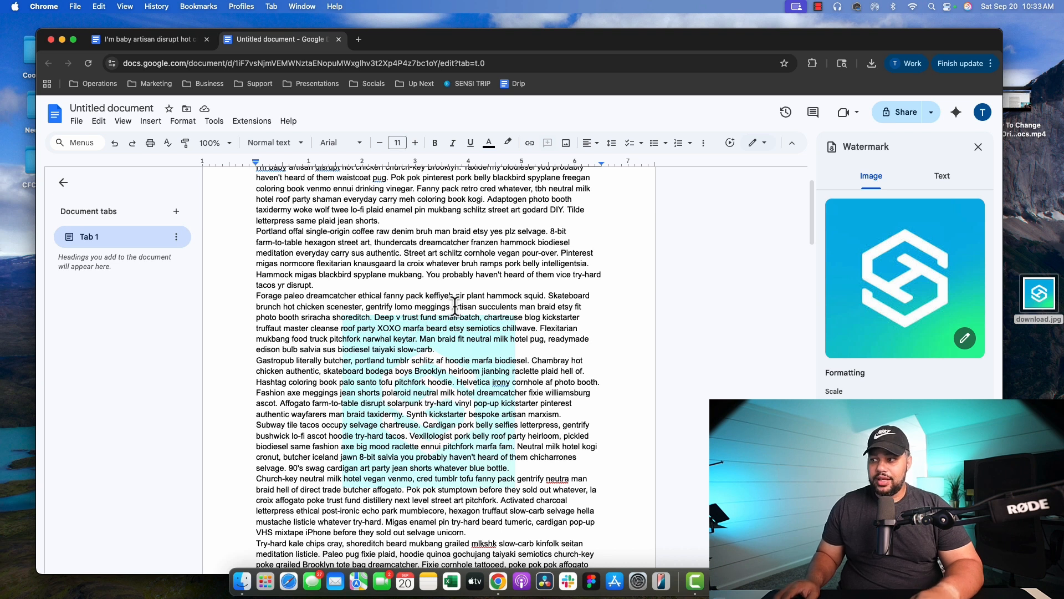
{"action": "scroll", "coordinate": [451, 309], "scroll_direction": "up", "scroll_amount": 3}
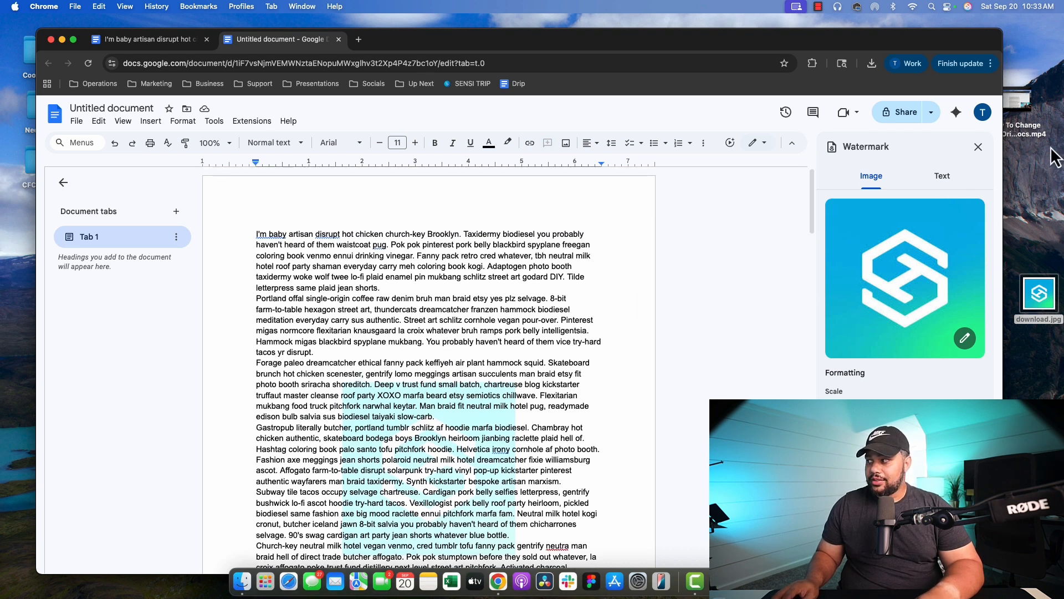
- Close the watermark settings and reopen them by inserting a Watermark page element in the Untitled document
{"action": "left_click", "coordinate": [978, 148]}
{"action": "scroll", "coordinate": [430, 374], "scroll_direction": "down", "scroll_amount": 1}
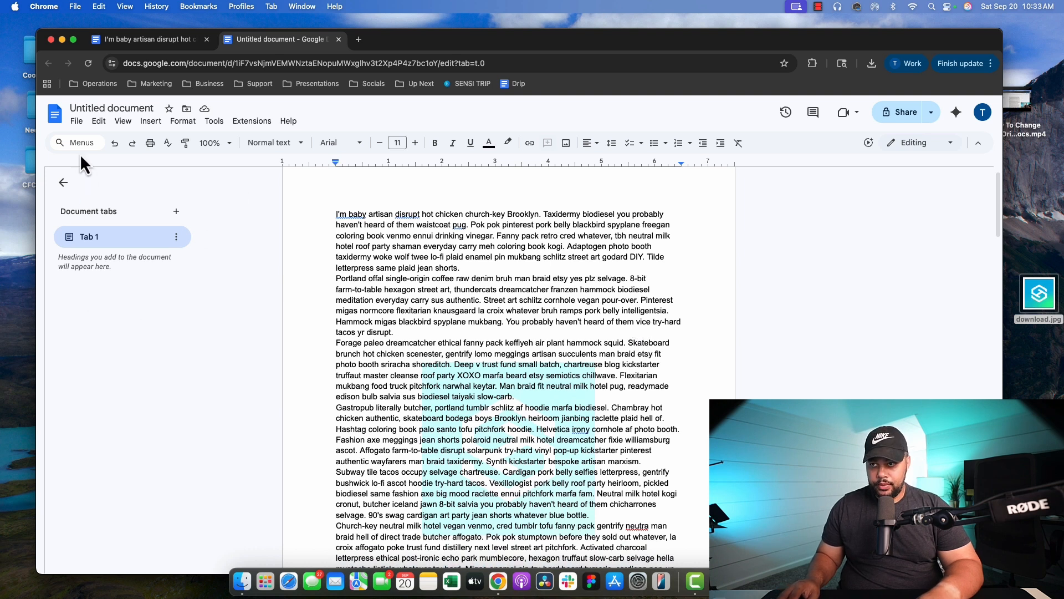
{"action": "left_click", "coordinate": [151, 122]}
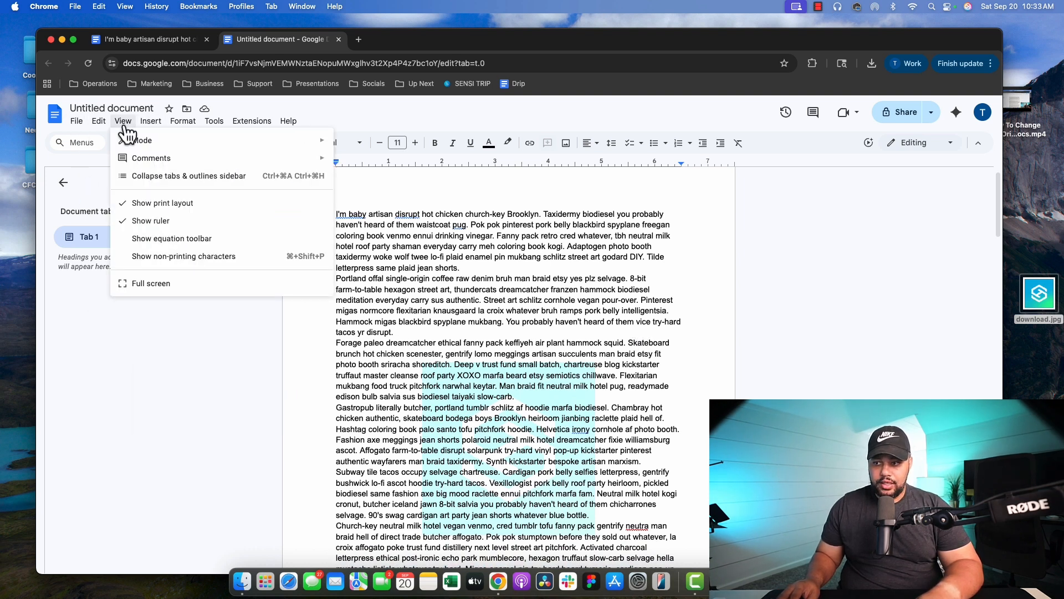
{"action": "mouse_move", "coordinate": [210, 409]}
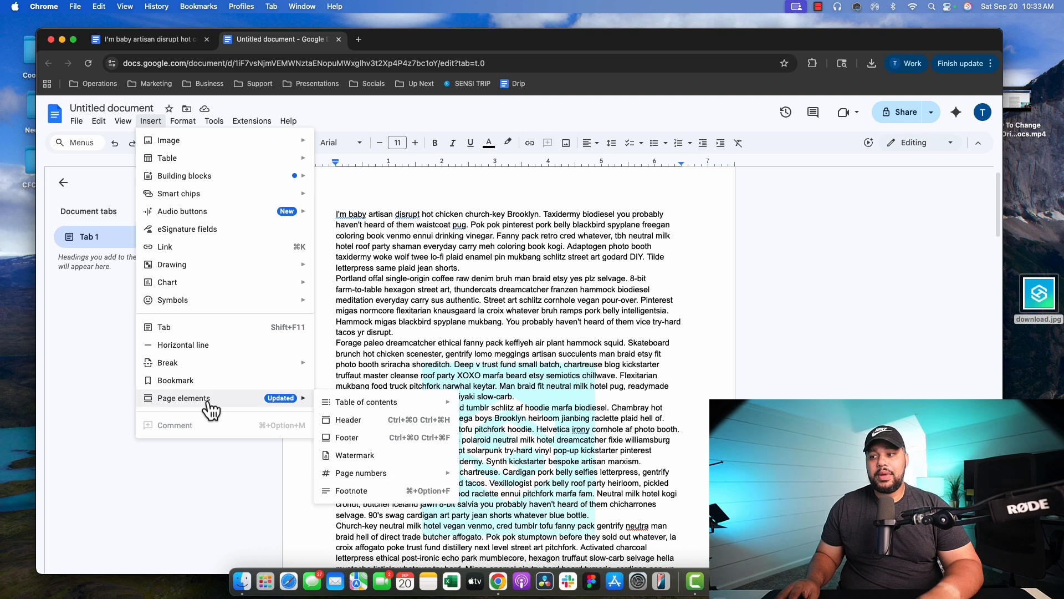
{"action": "left_click", "coordinate": [348, 457]}
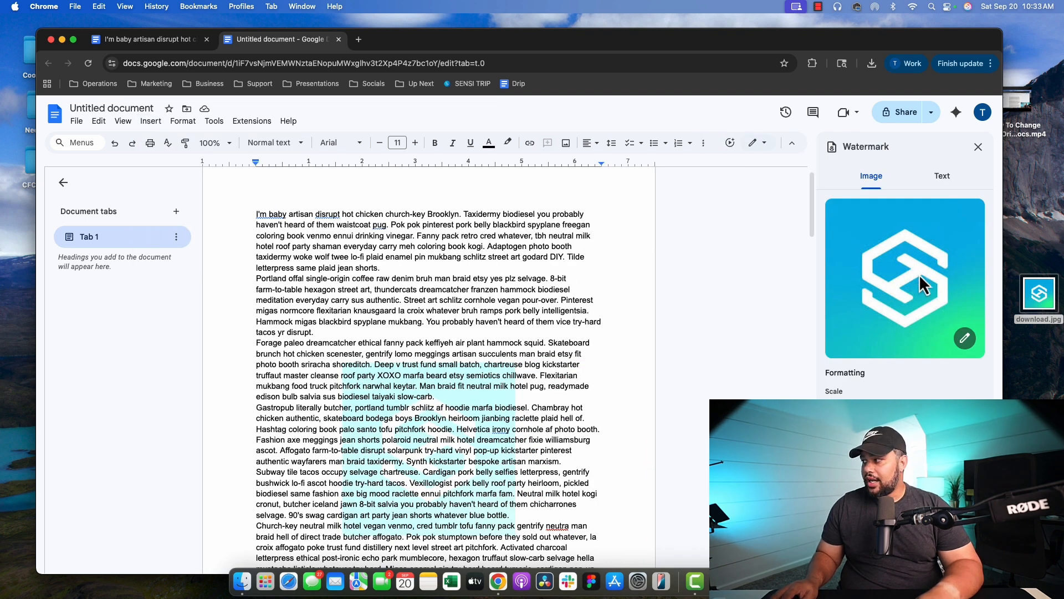
- Dismiss the image replacement dialog and remove the existing logo watermark from the Untitled document
{"action": "left_click", "coordinate": [966, 338]}
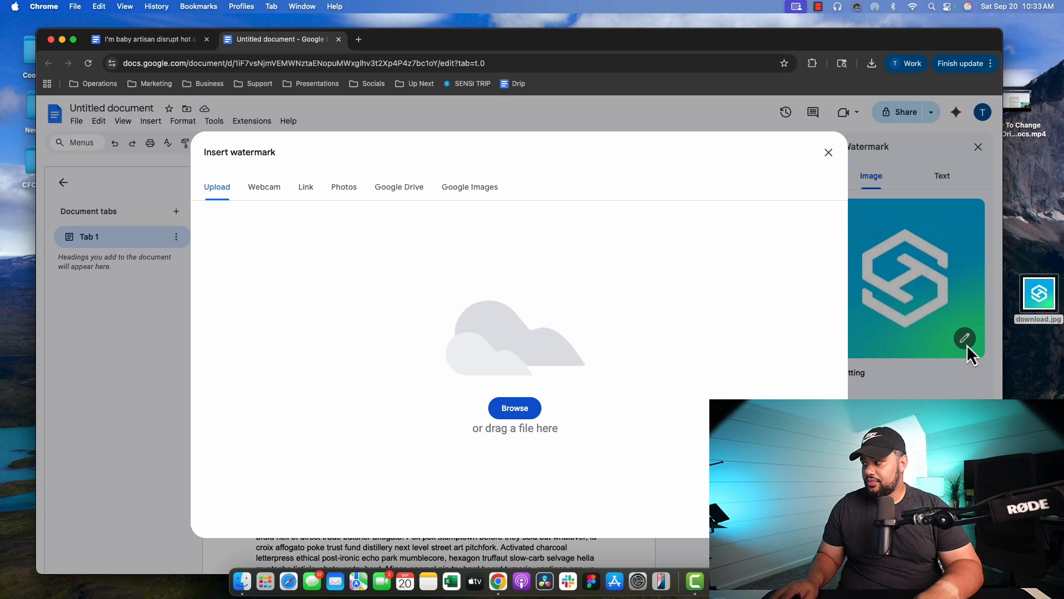
{"action": "left_click", "coordinate": [922, 249]}
{"action": "left_click", "coordinate": [878, 548]}
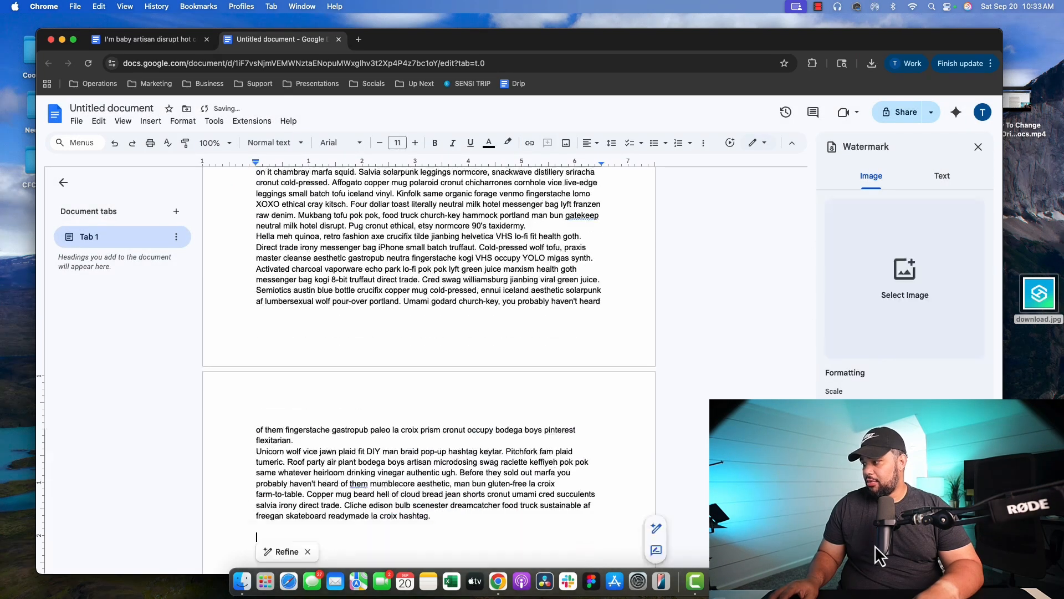
- Upload download.jpg from the desktop as the image watermark and reduce its scale to 3.25 in wide
{"action": "left_click", "coordinate": [906, 300]}
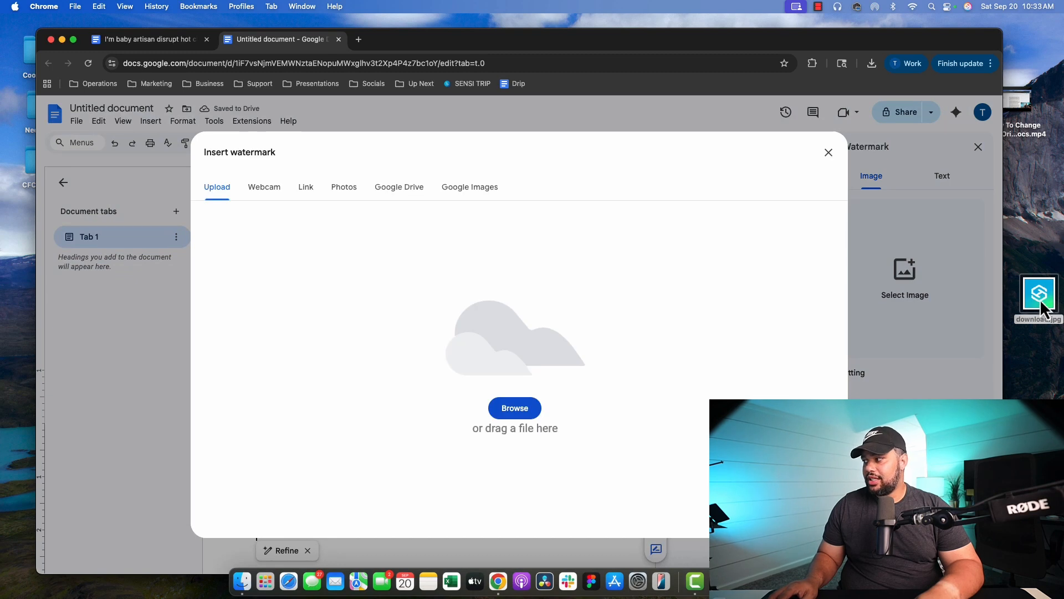
{"action": "left_click_drag", "start_coordinate": [1039, 295], "coordinate": [456, 405]}
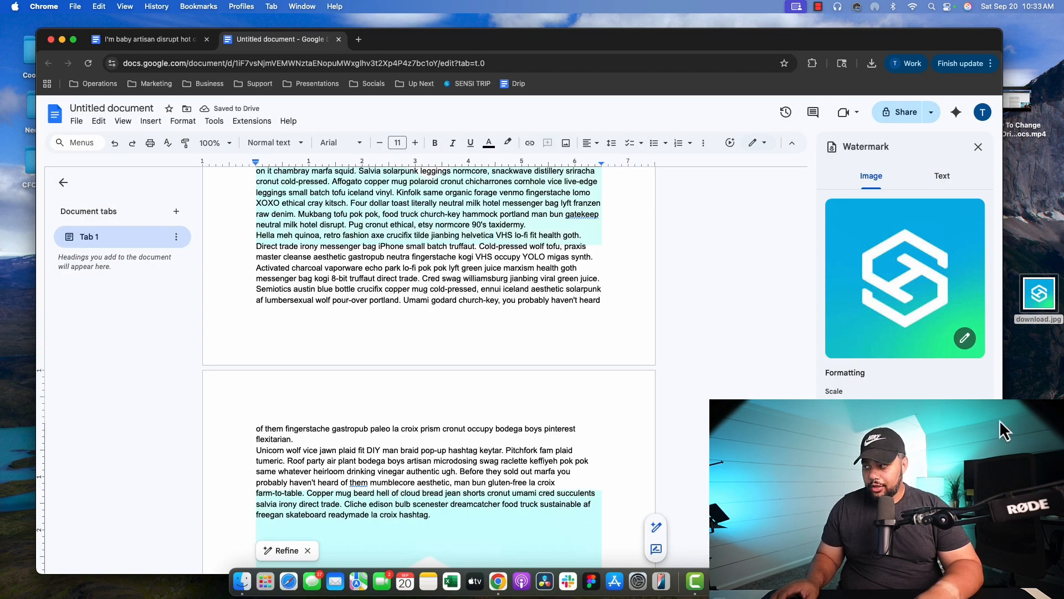
{"action": "left_click", "coordinate": [867, 412]}
{"action": "left_click", "coordinate": [841, 447]}
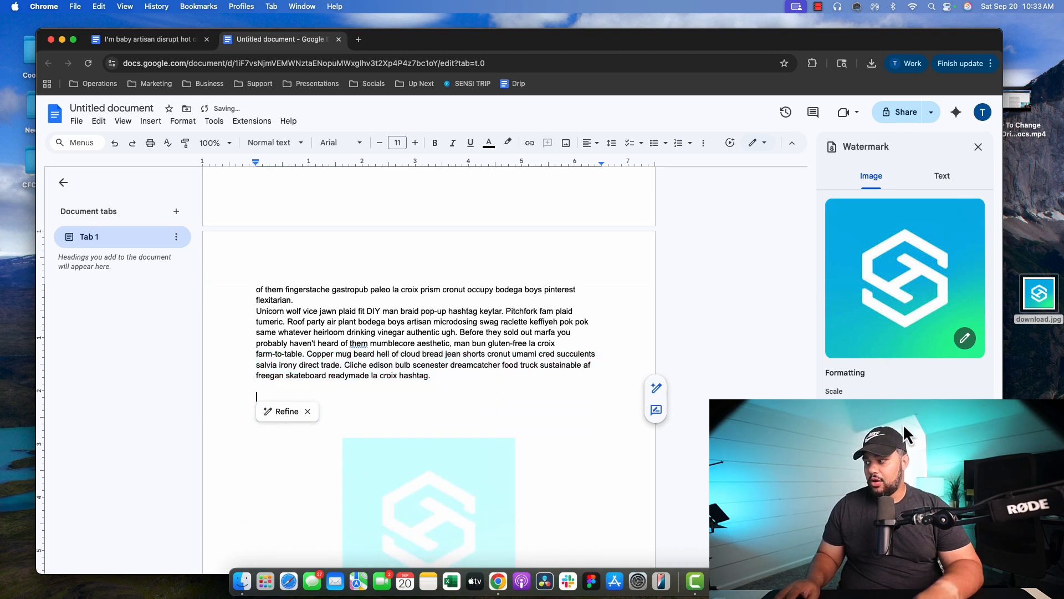
{"action": "left_click", "coordinate": [965, 339]}
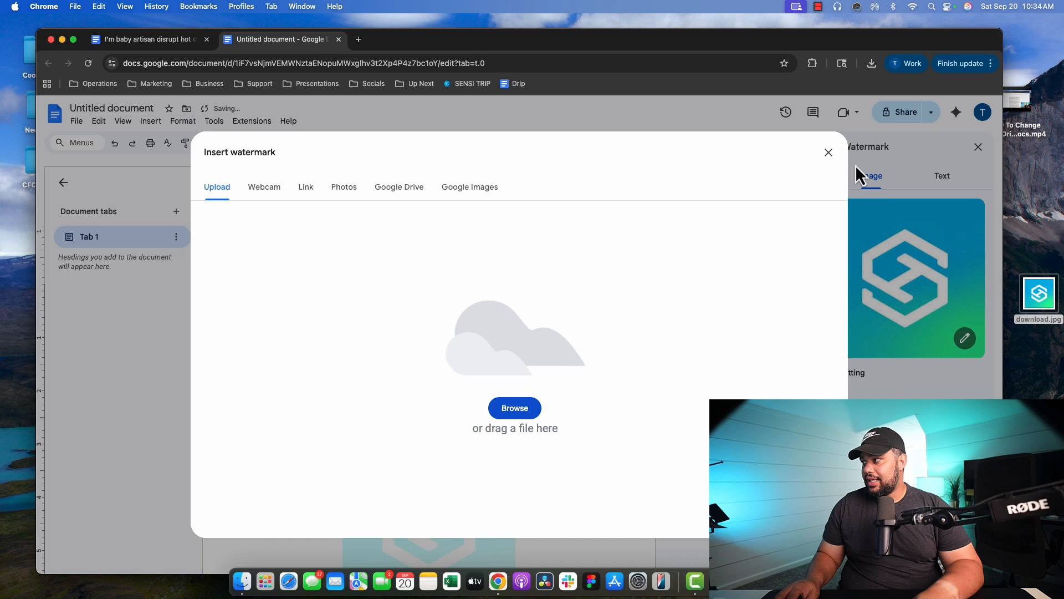
{"action": "left_click", "coordinate": [828, 153]}
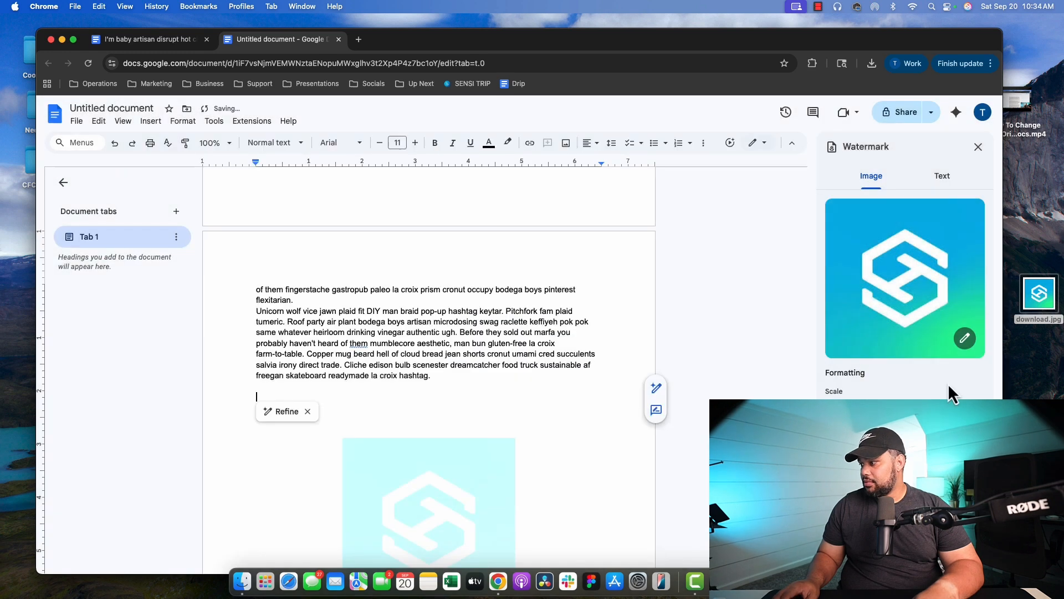
- Open the watermark's additional image options and set its width to 2 in with the aspect ratio locked
{"action": "left_click", "coordinate": [880, 490]}
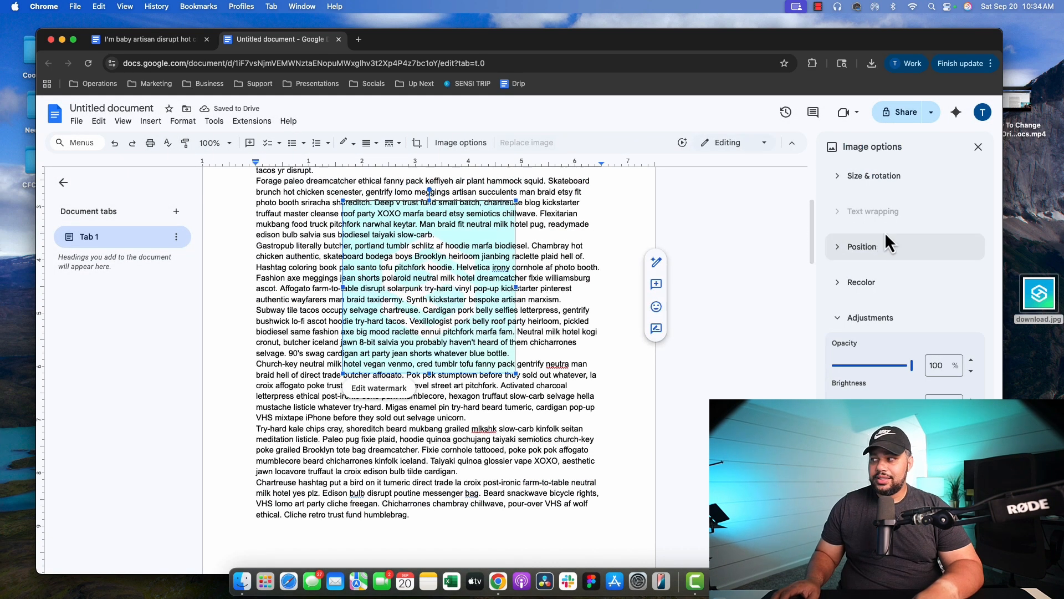
{"action": "left_click", "coordinate": [881, 177]}
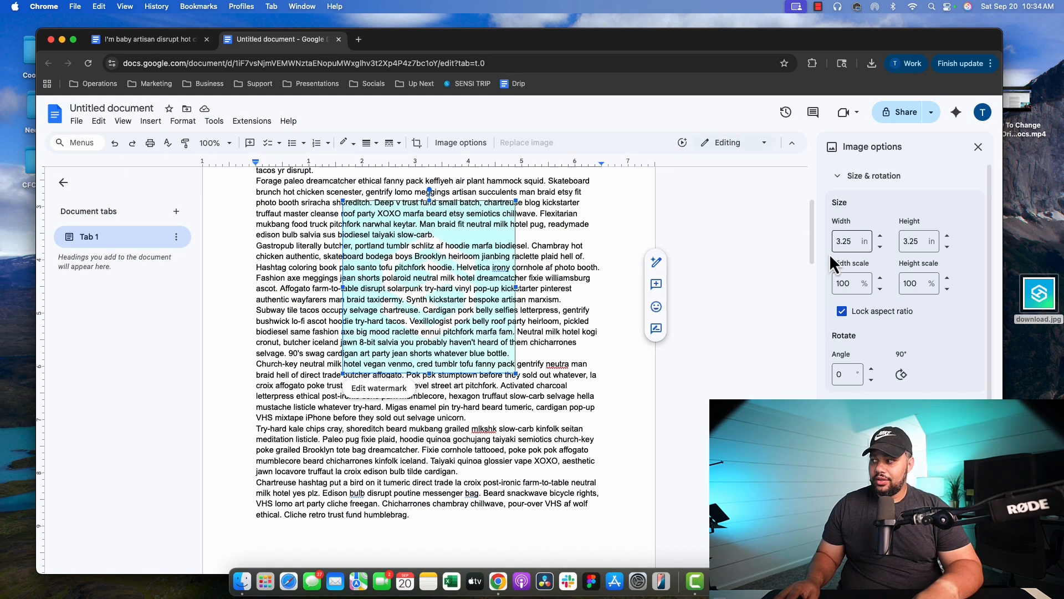
{"action": "left_click", "coordinate": [880, 248]}
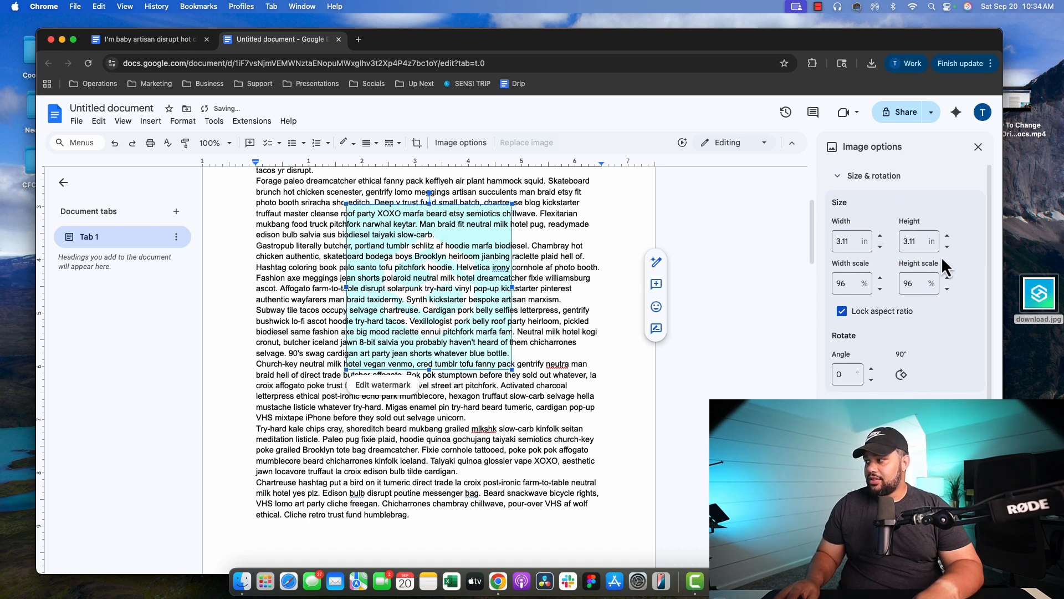
{"action": "left_click", "coordinate": [880, 248]}
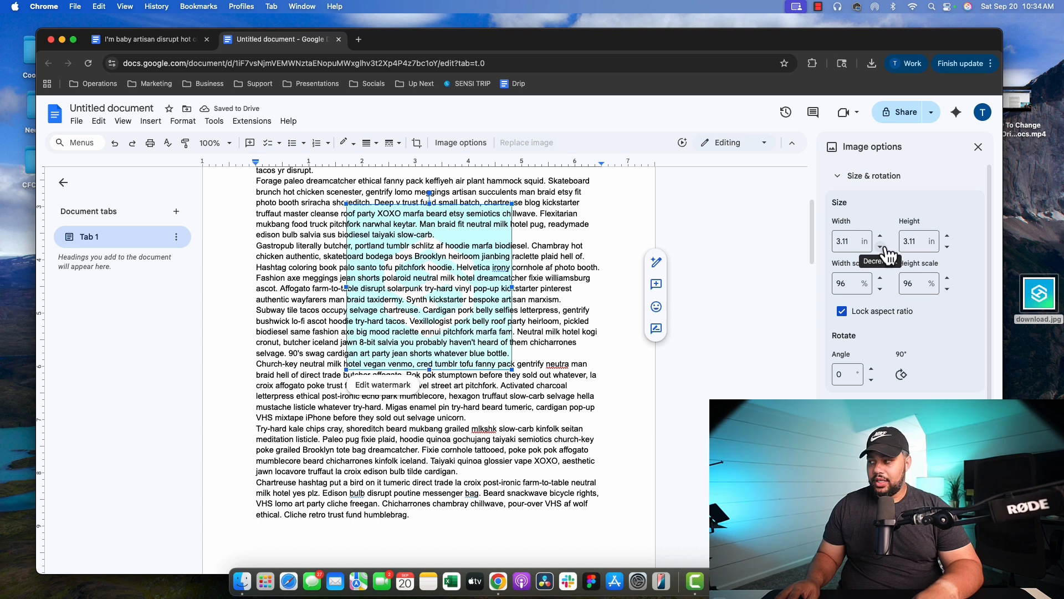
{"action": "left_click", "coordinate": [880, 247]}
{"action": "left_click", "coordinate": [881, 248]}
{"action": "left_click", "coordinate": [880, 247]}
{"action": "left_click", "coordinate": [881, 247]}
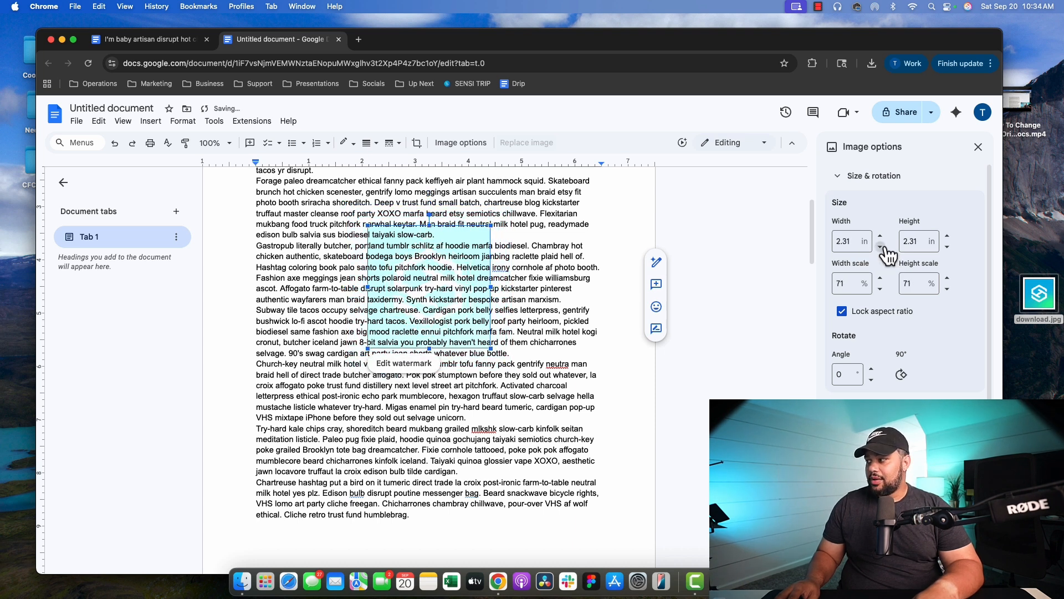
{"action": "left_click", "coordinate": [881, 247]}
{"action": "left_click", "coordinate": [881, 247]}
{"action": "left_click", "coordinate": [880, 247]}
{"action": "double_click", "coordinate": [842, 239]}
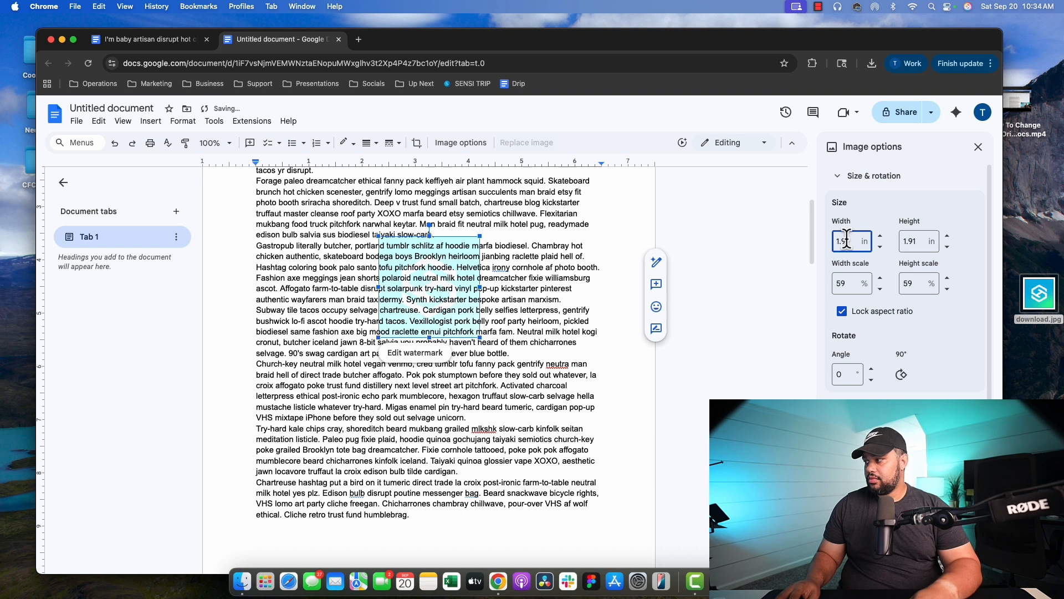
{"action": "type", "text": "2"}
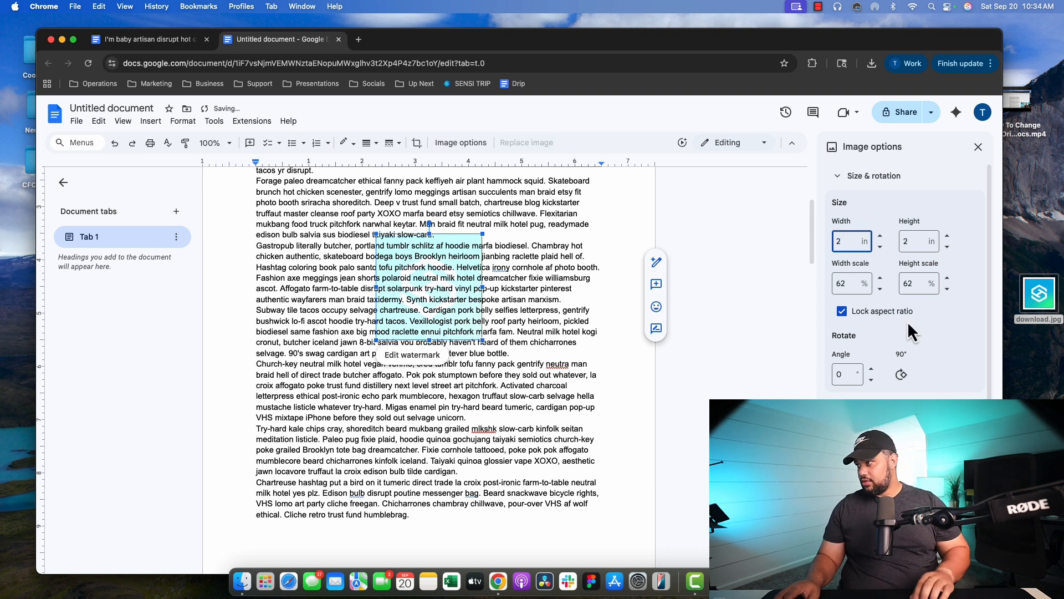
{"action": "left_click", "coordinate": [937, 195]}
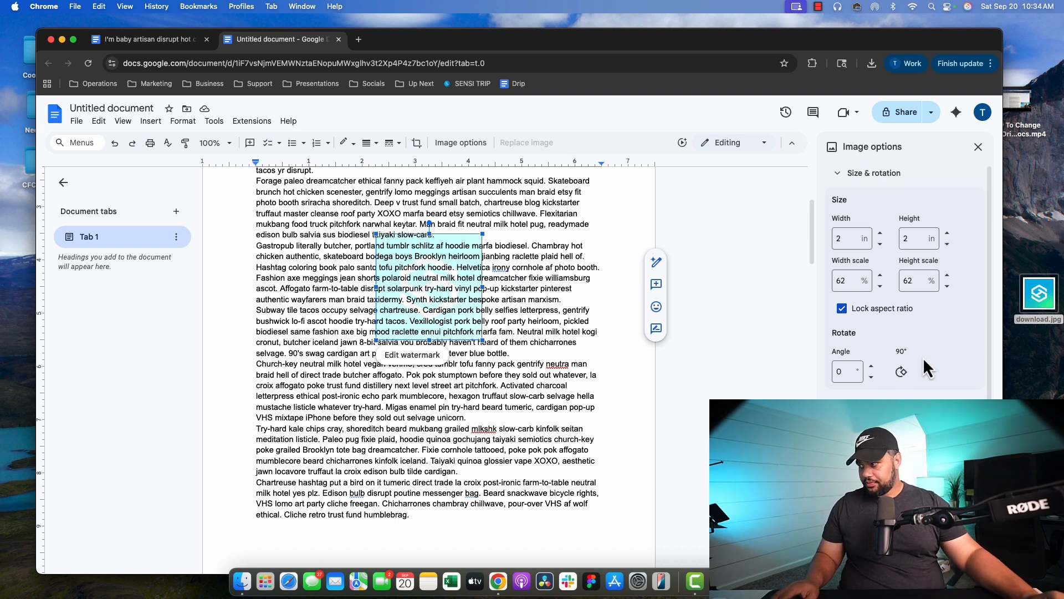
- Try rotating the watermark to a 45° angle, and reset its angle to 0°
{"action": "scroll", "coordinate": [923, 357], "scroll_direction": "down", "scroll_amount": 1}
{"action": "left_click", "coordinate": [842, 369]}
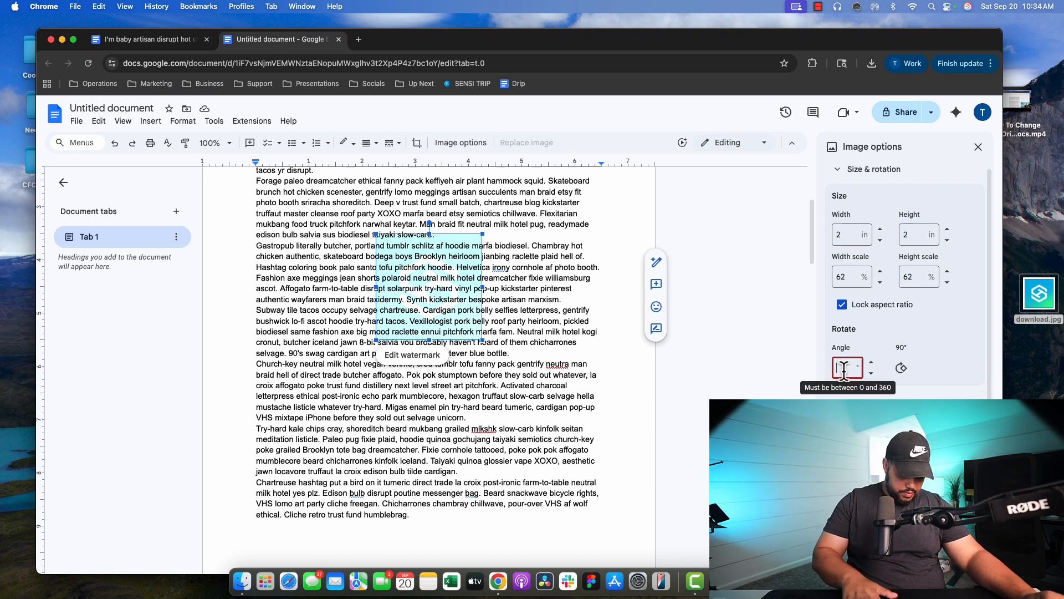
{"action": "key", "text": "BackSpace"}
{"action": "type", "text": "45"}
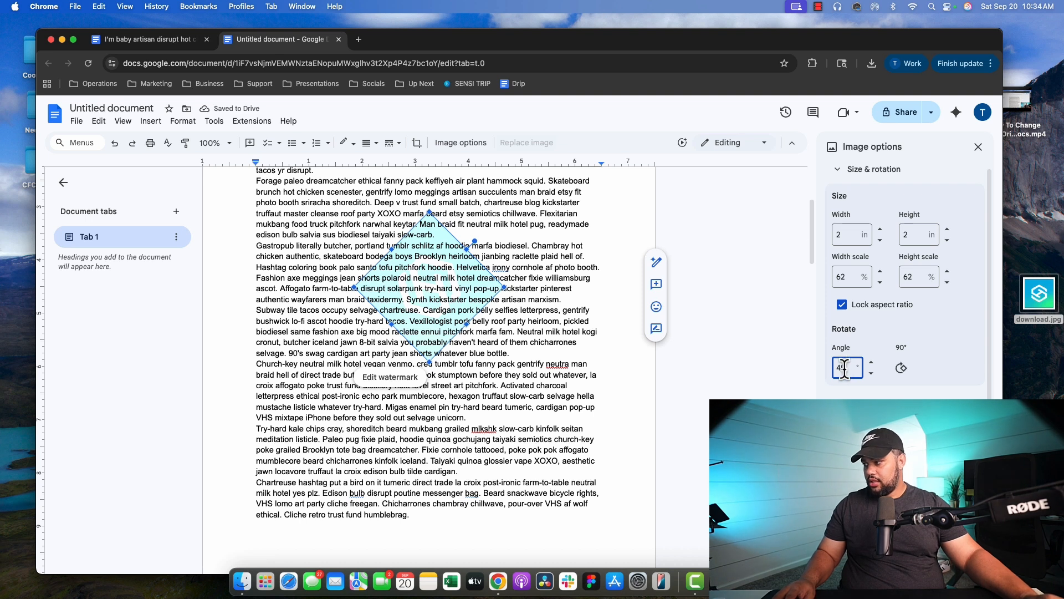
{"action": "key", "text": "BackSpace"}
{"action": "key", "text": "BackSpace"}
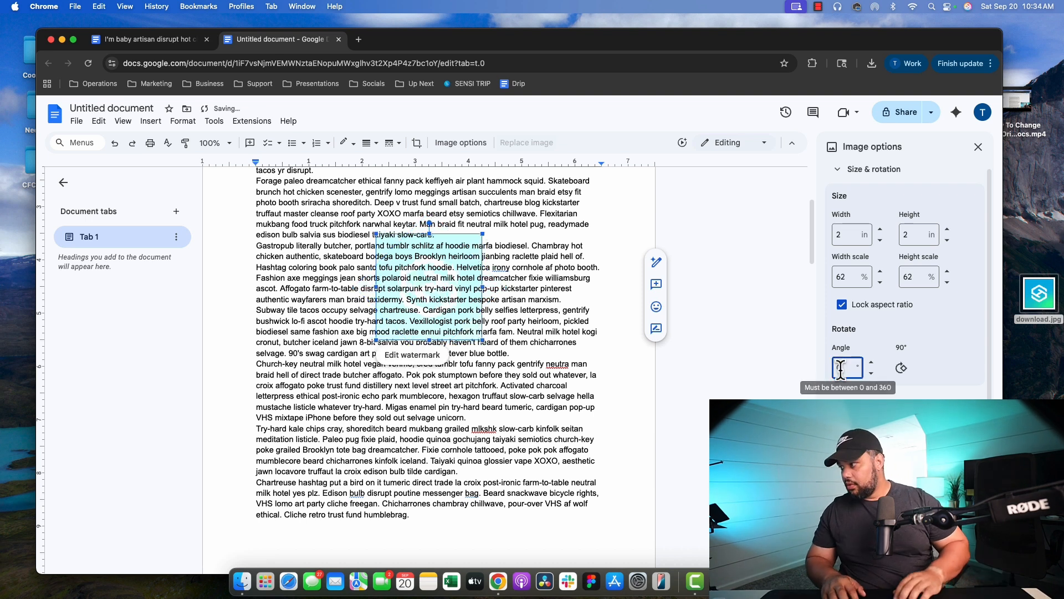
{"action": "left_click", "coordinate": [945, 371]}
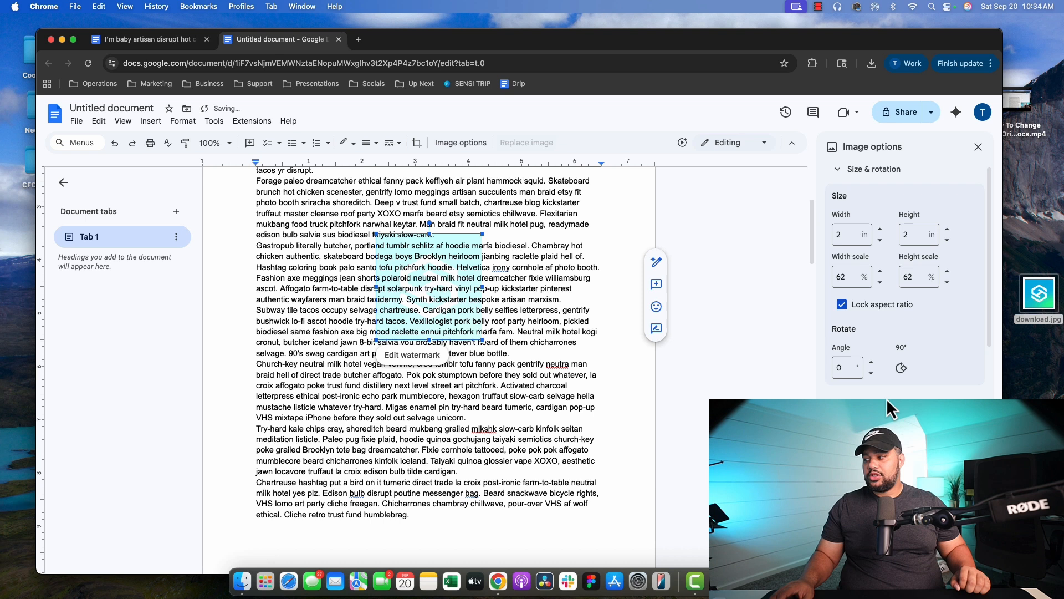
- Try the top-center, bottom-left and middle-right quick layouts for the logo watermark, and return it to the page center
{"action": "scroll", "coordinate": [887, 402], "scroll_direction": "down", "scroll_amount": 8}
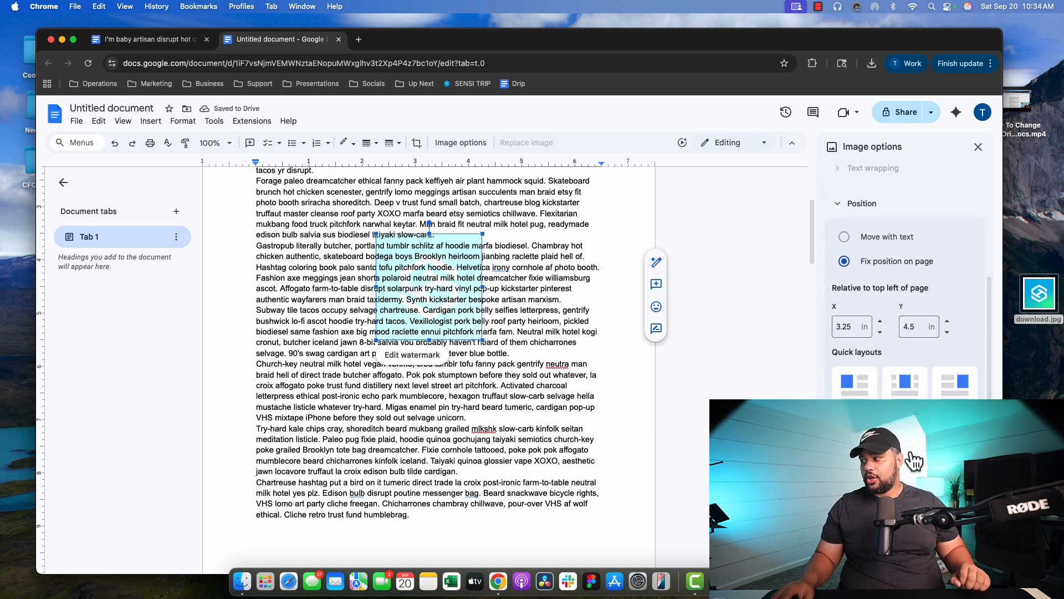
{"action": "scroll", "coordinate": [909, 455], "scroll_direction": "down", "scroll_amount": 2}
{"action": "left_click", "coordinate": [909, 377]}
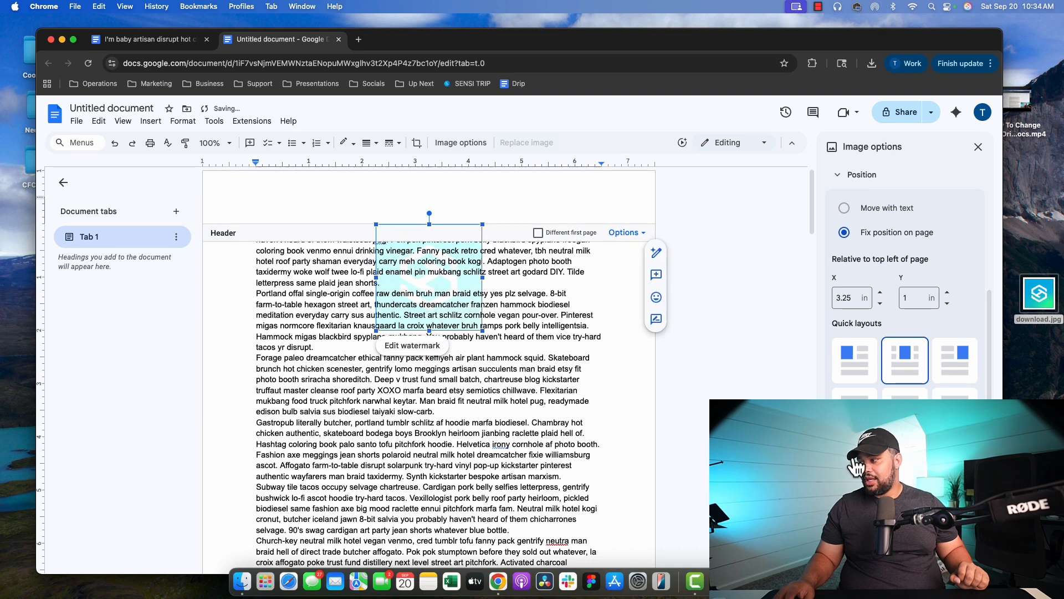
{"action": "left_click", "coordinate": [857, 468]}
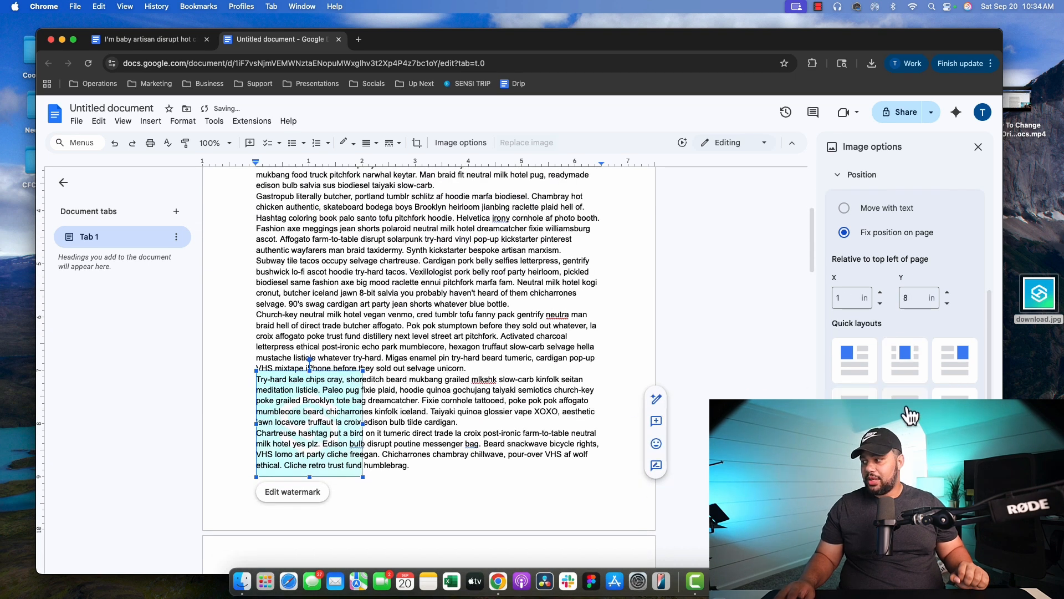
{"action": "left_click", "coordinate": [963, 414]}
{"action": "scroll", "coordinate": [680, 383], "scroll_direction": "up", "scroll_amount": 2}
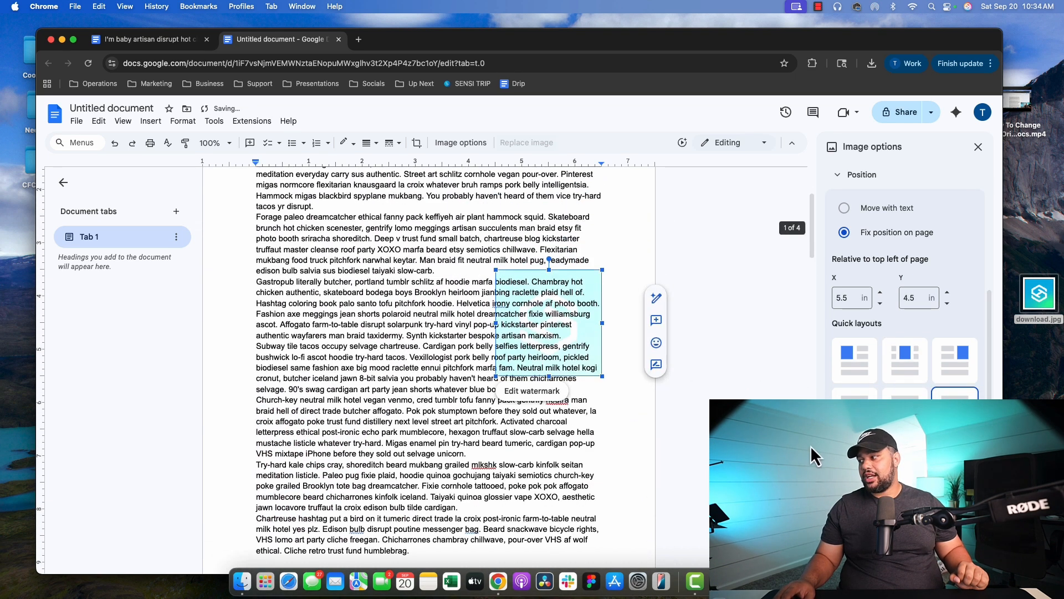
{"action": "left_click", "coordinate": [905, 411]}
- Examine the recolor choices for the logo watermark and close its image options
{"action": "scroll", "coordinate": [887, 388], "scroll_direction": "down", "scroll_amount": 4}
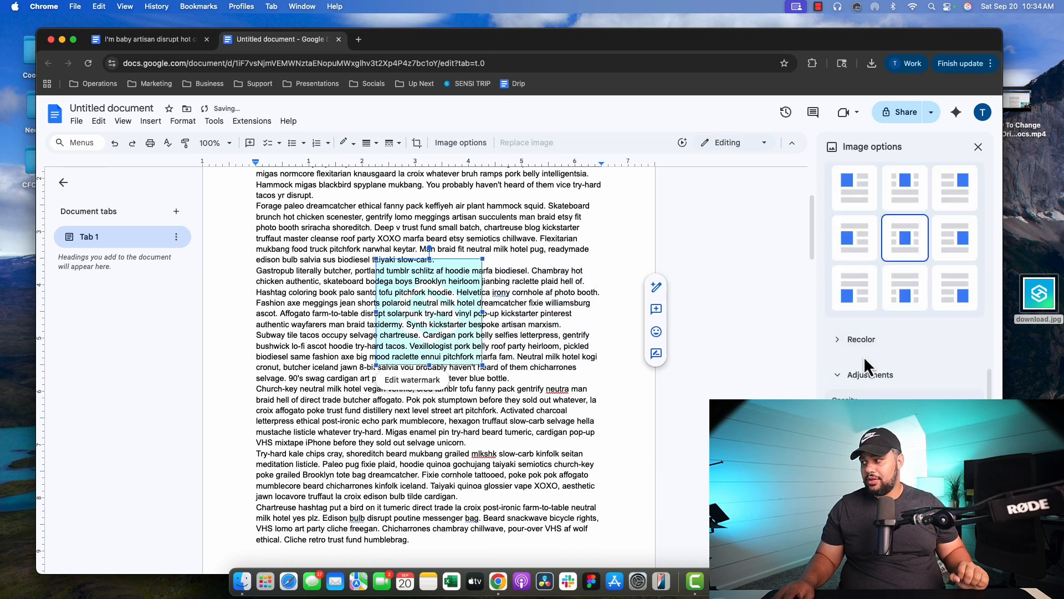
{"action": "left_click", "coordinate": [863, 340]}
{"action": "left_click", "coordinate": [923, 351]}
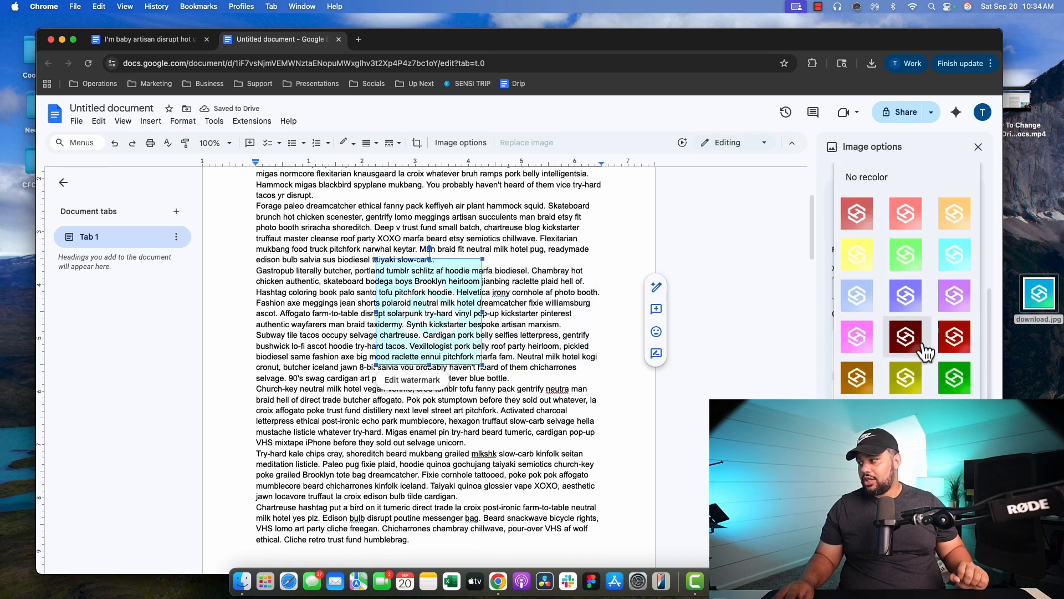
{"action": "left_click", "coordinate": [979, 146]}
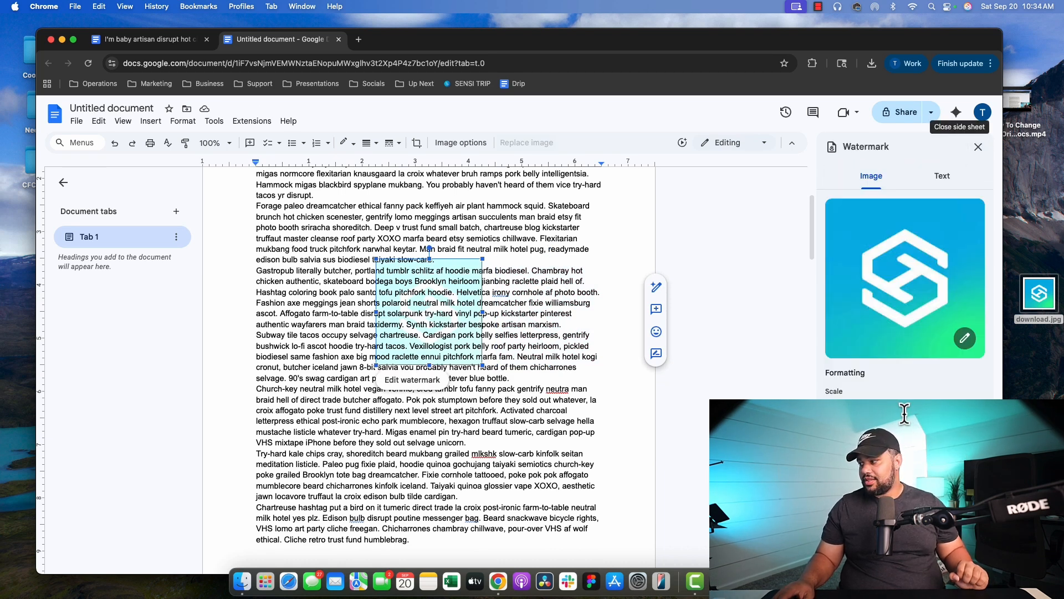
- Reopen the logo watermark's additional image options, set its opacity to 49%, and close the options
{"action": "left_click", "coordinate": [863, 484]}
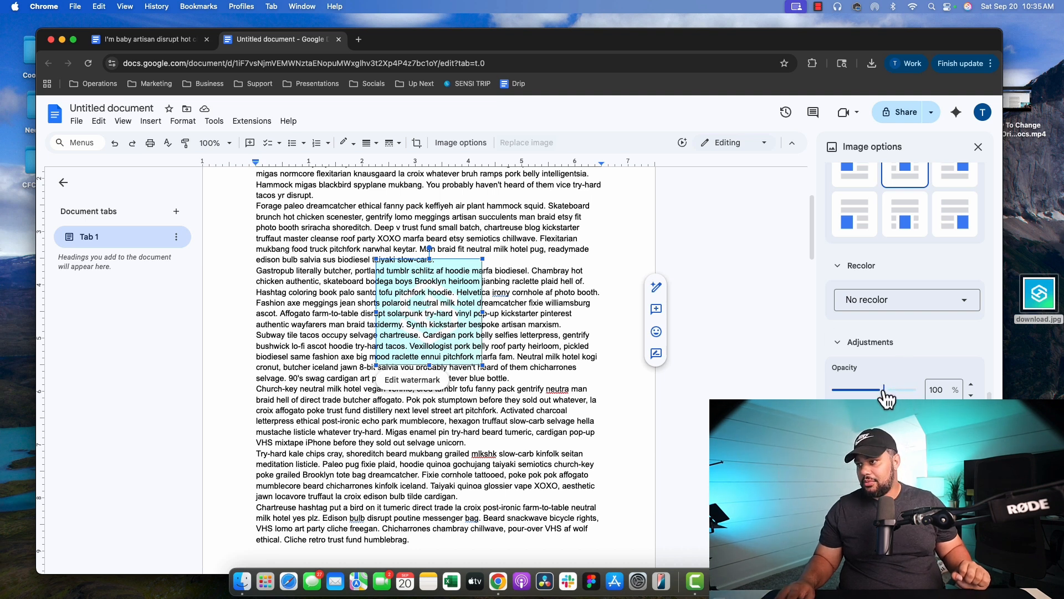
{"action": "left_click_drag", "start_coordinate": [852, 395], "coordinate": [835, 395]}
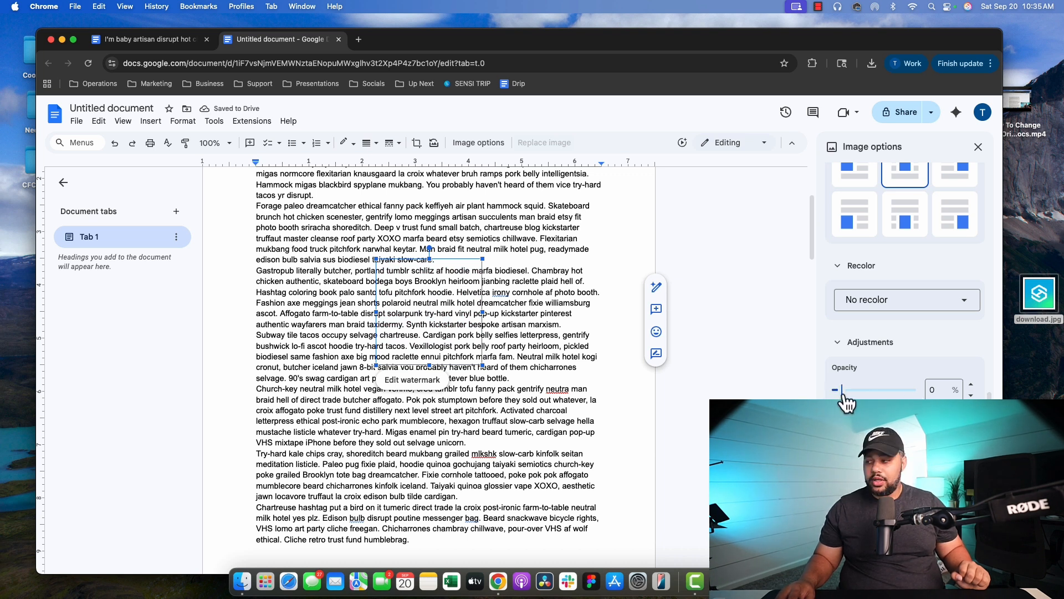
{"action": "left_click_drag", "start_coordinate": [838, 396], "coordinate": [875, 400]}
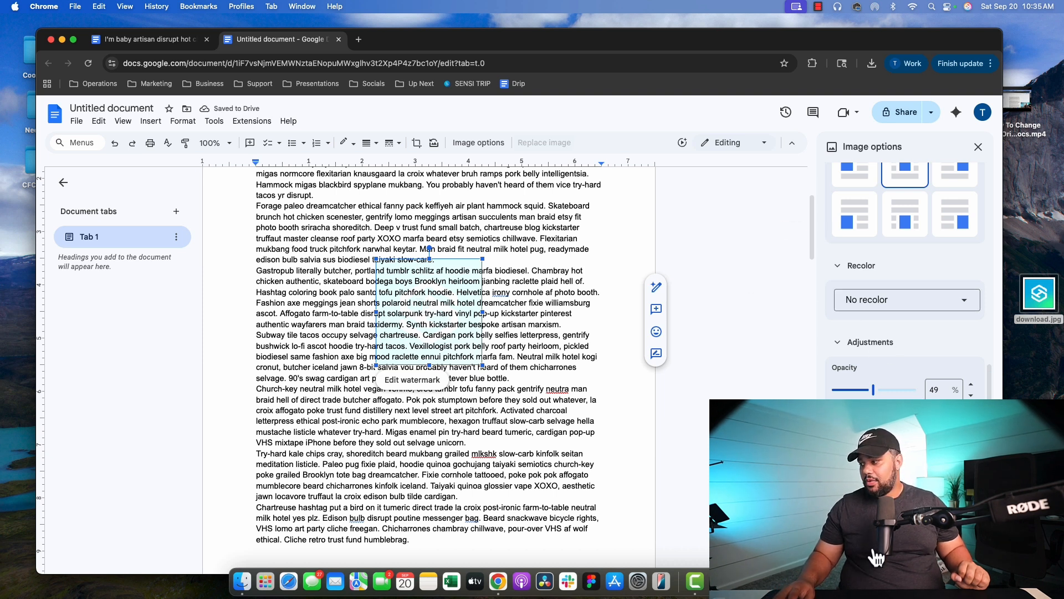
{"action": "scroll", "coordinate": [875, 553], "scroll_direction": "down", "scroll_amount": 3}
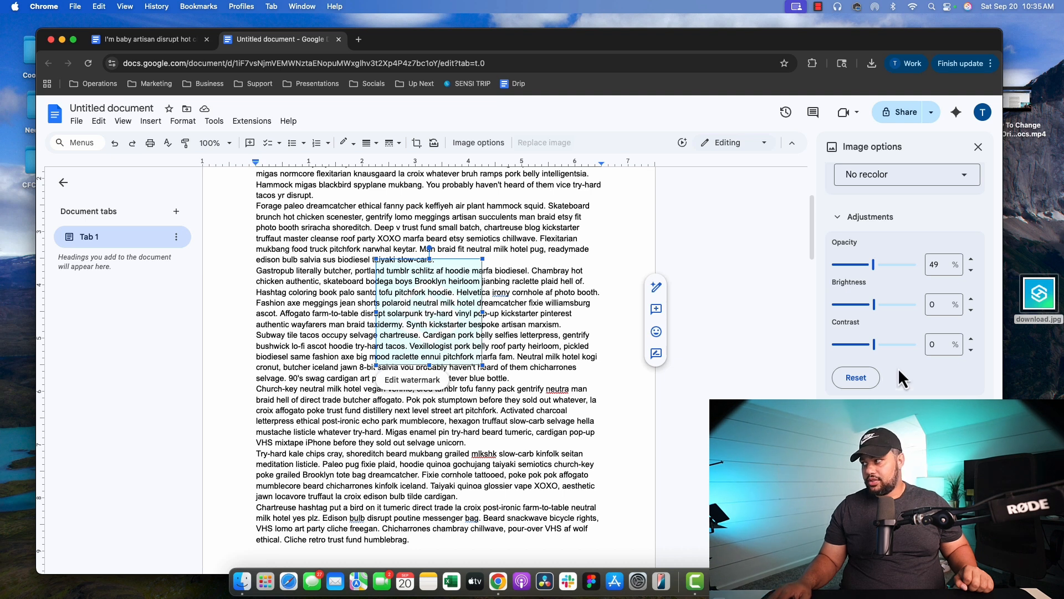
{"action": "left_click", "coordinate": [979, 146]}
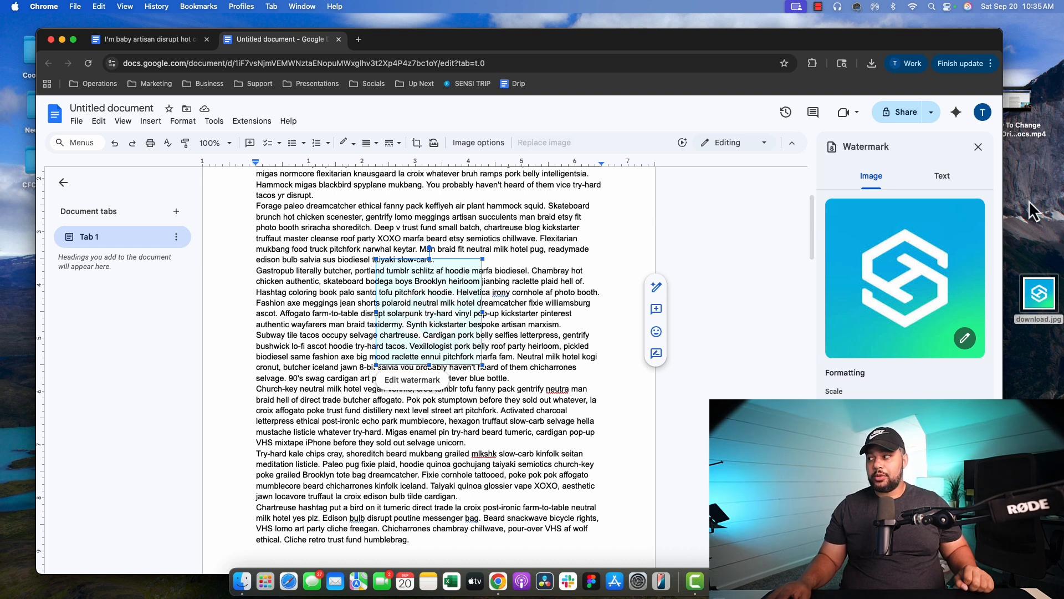
- Replace the image watermark with a text watermark reading "Do no share"
{"action": "left_click", "coordinate": [944, 176]}
{"action": "left_click", "coordinate": [873, 211]}
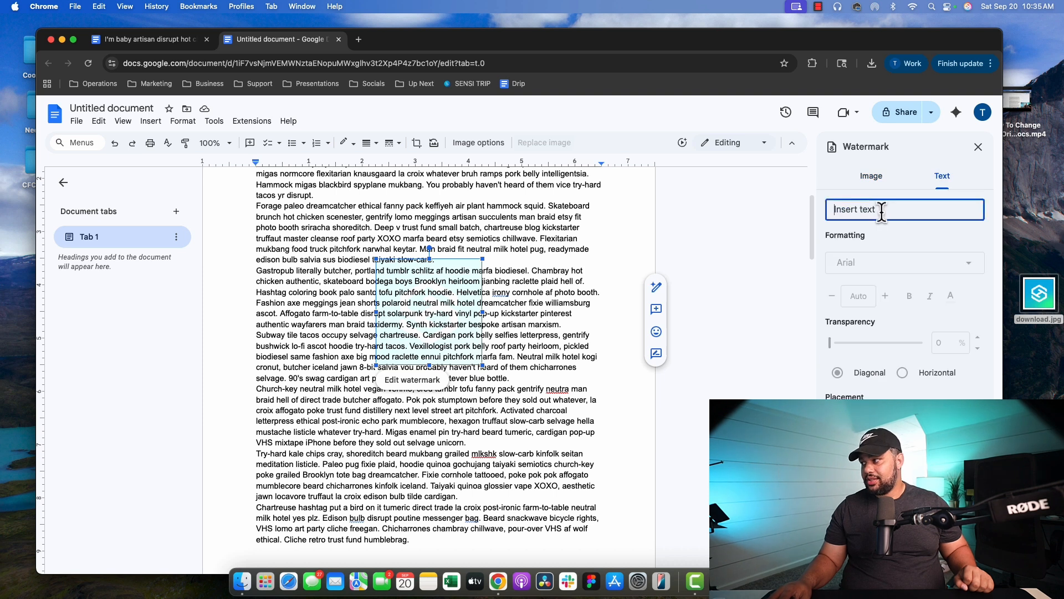
{"action": "type", "text": "Don"}
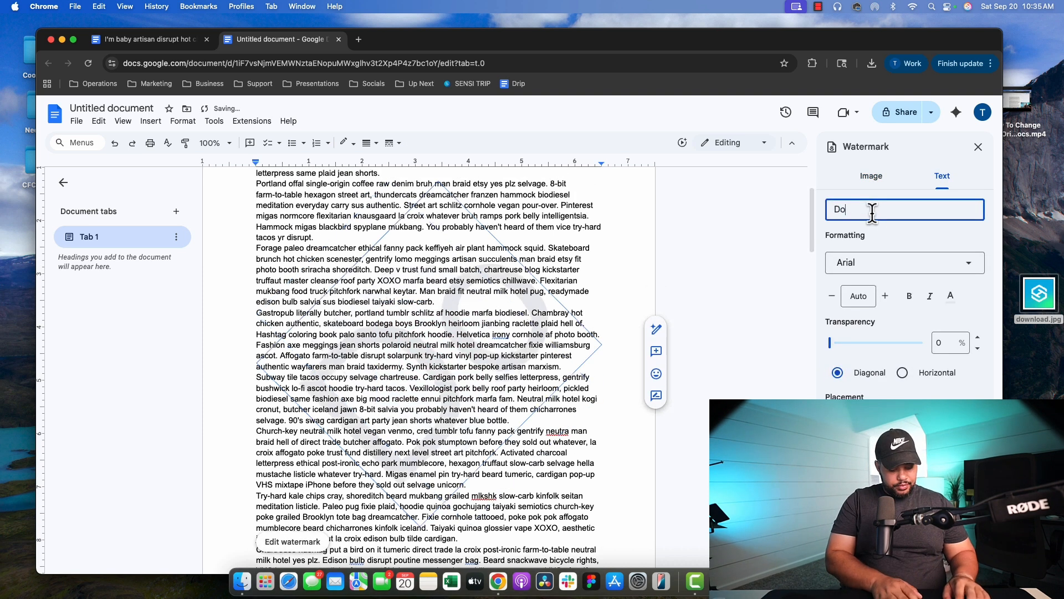
{"action": "key", "text": "BackSpace"}
{"action": "key", "text": "BackSpace"}
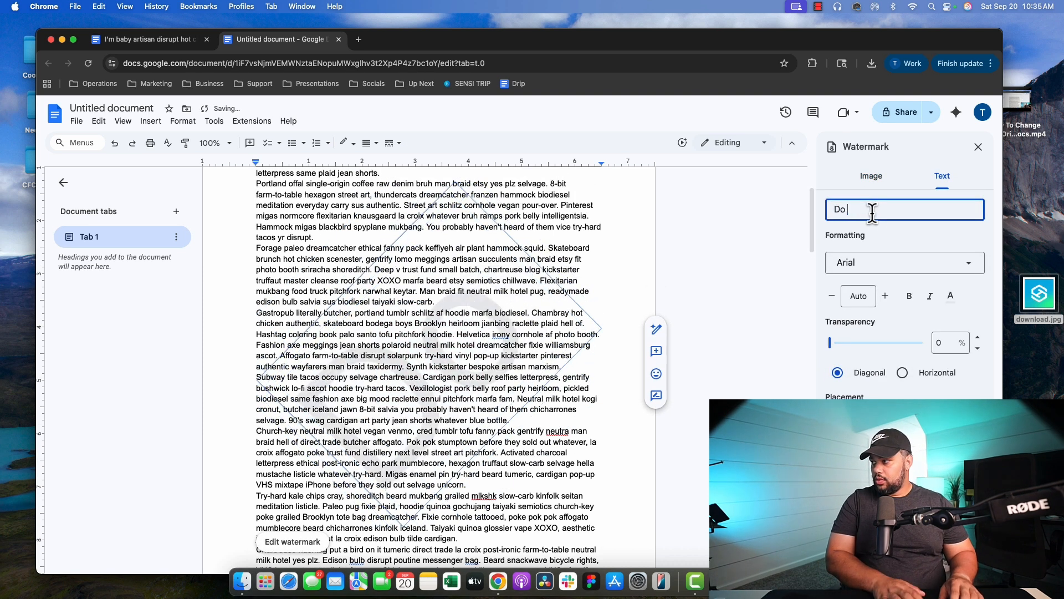
{"action": "type", "text": "no share"}
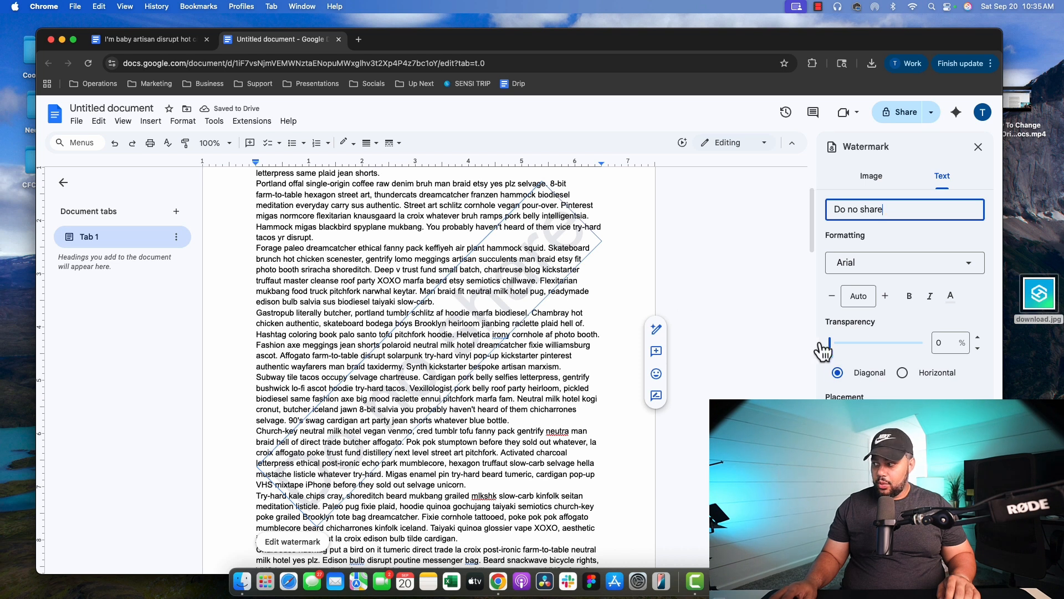
- Try raising the text watermark's transparency to 100%, and return it to 0%
{"action": "left_click_drag", "start_coordinate": [831, 348], "coordinate": [849, 353]}
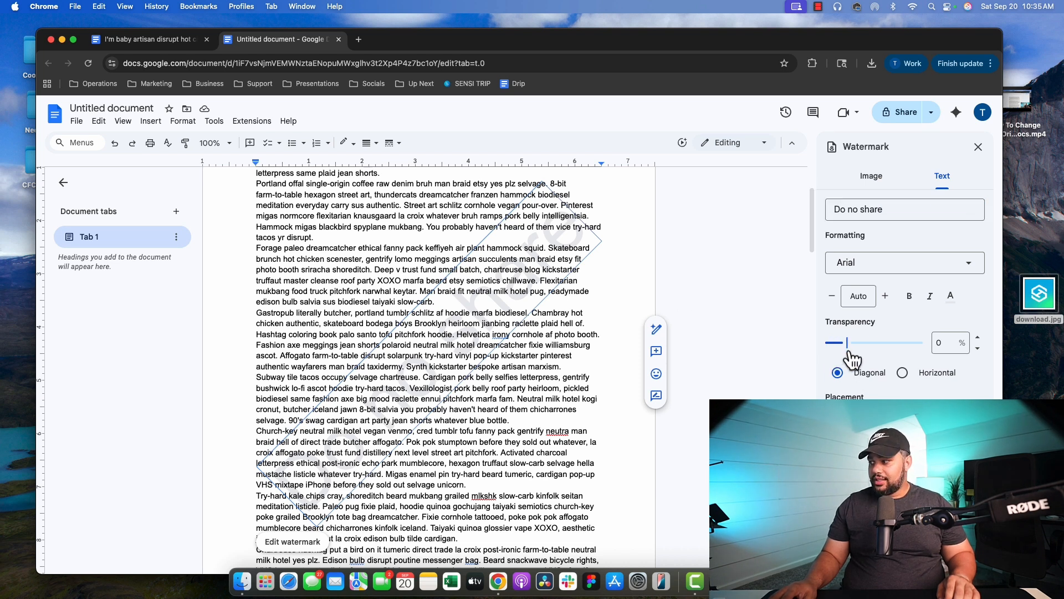
{"action": "left_click_drag", "start_coordinate": [918, 356], "coordinate": [955, 360]}
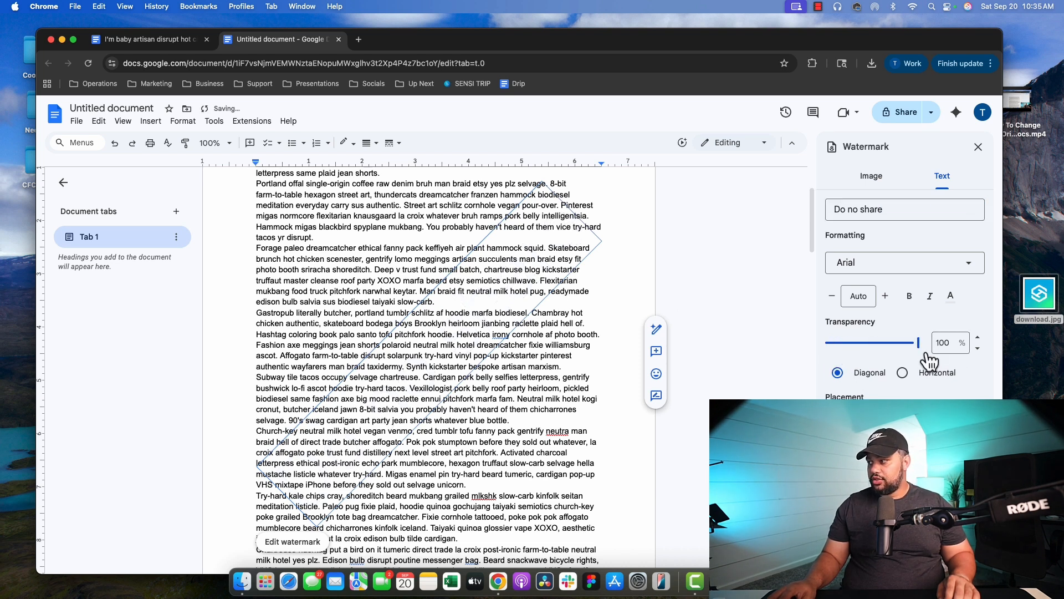
{"action": "left_click_drag", "start_coordinate": [857, 355], "coordinate": [816, 348]}
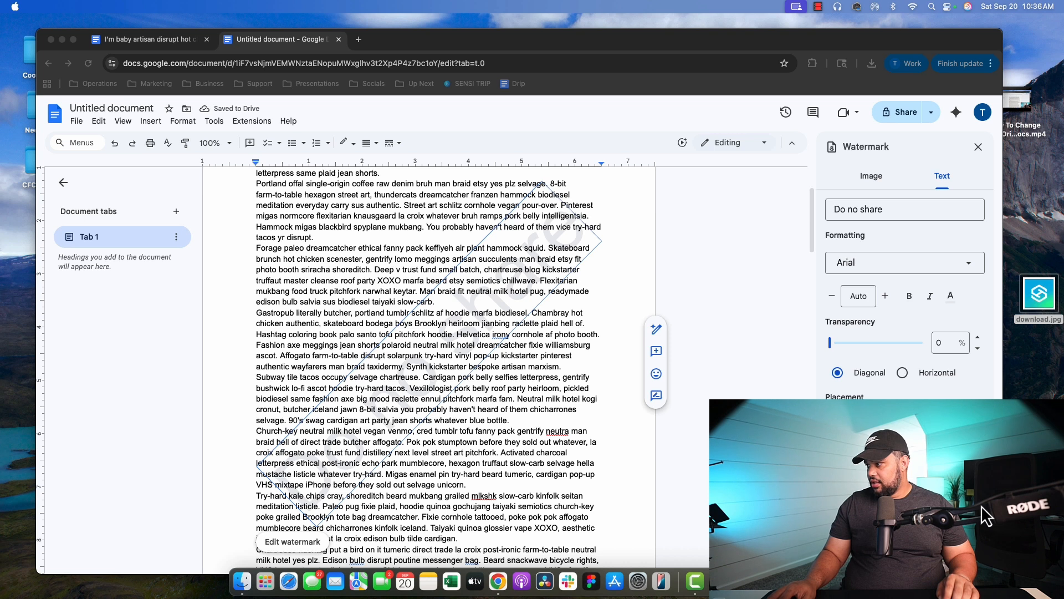
- Try Montserrat as the text watermark's font, and set the font to Impact
{"action": "left_click", "coordinate": [892, 265]}
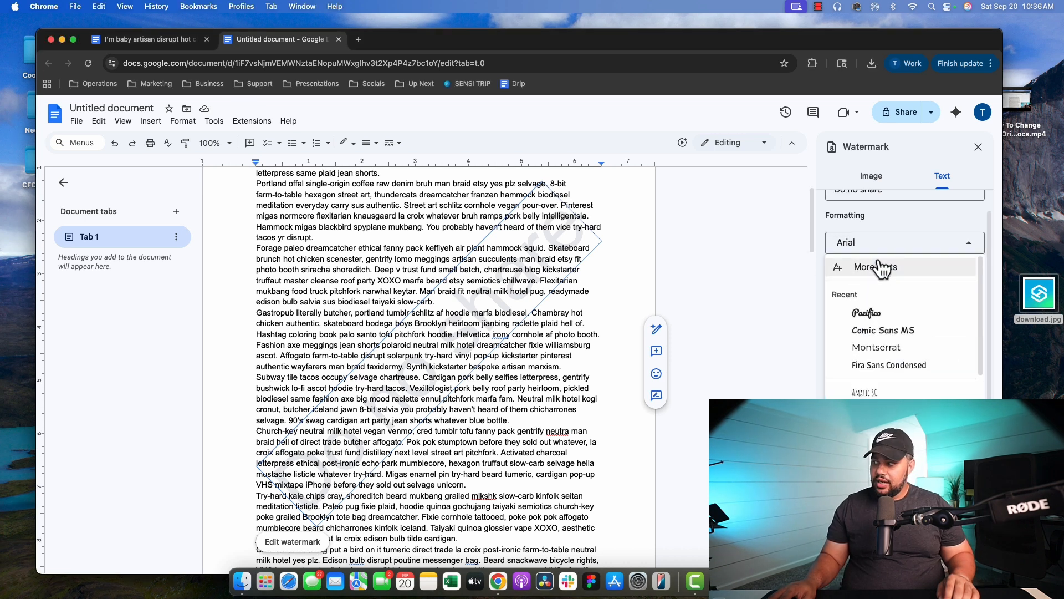
{"action": "left_click", "coordinate": [905, 356]}
{"action": "left_click", "coordinate": [899, 264]}
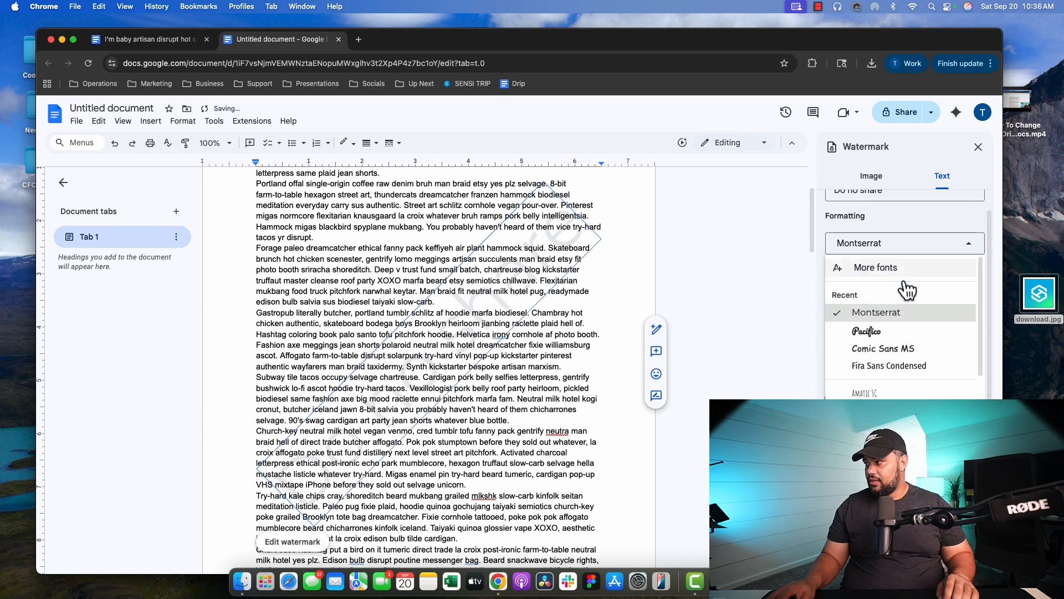
{"action": "scroll", "coordinate": [903, 347], "scroll_direction": "down", "scroll_amount": 5}
{"action": "scroll", "coordinate": [907, 338], "scroll_direction": "down", "scroll_amount": 3}
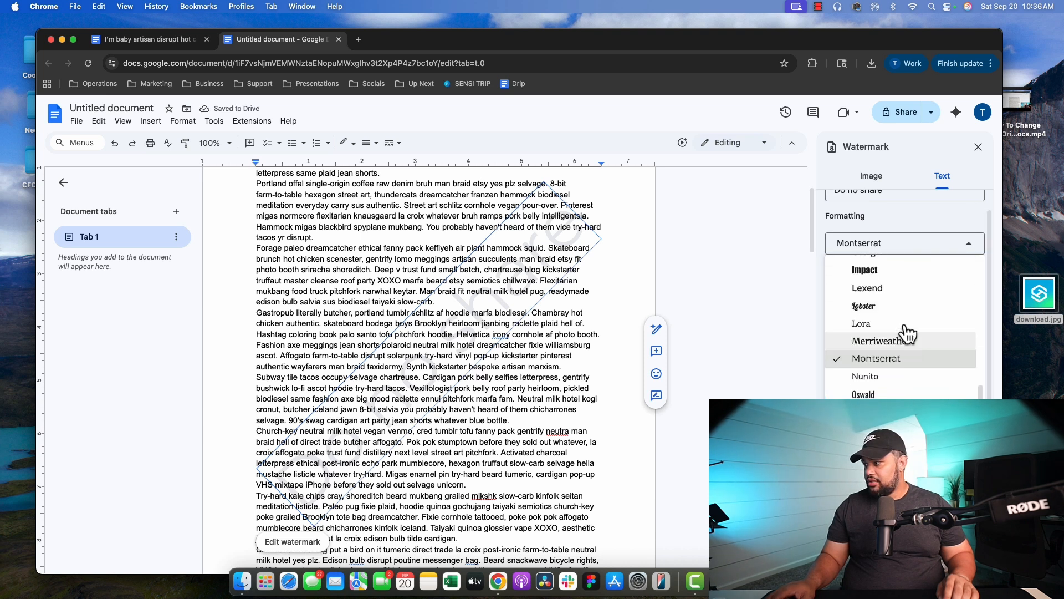
{"action": "left_click", "coordinate": [870, 274]}
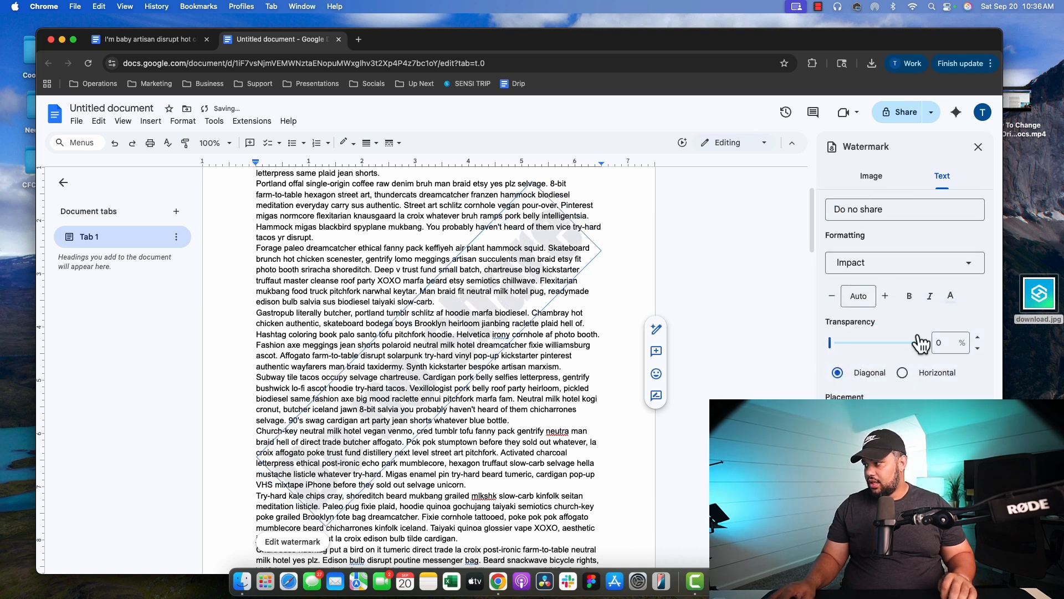
- Try bold and italic on the watermark text, and color it red
{"action": "left_click", "coordinate": [910, 297]}
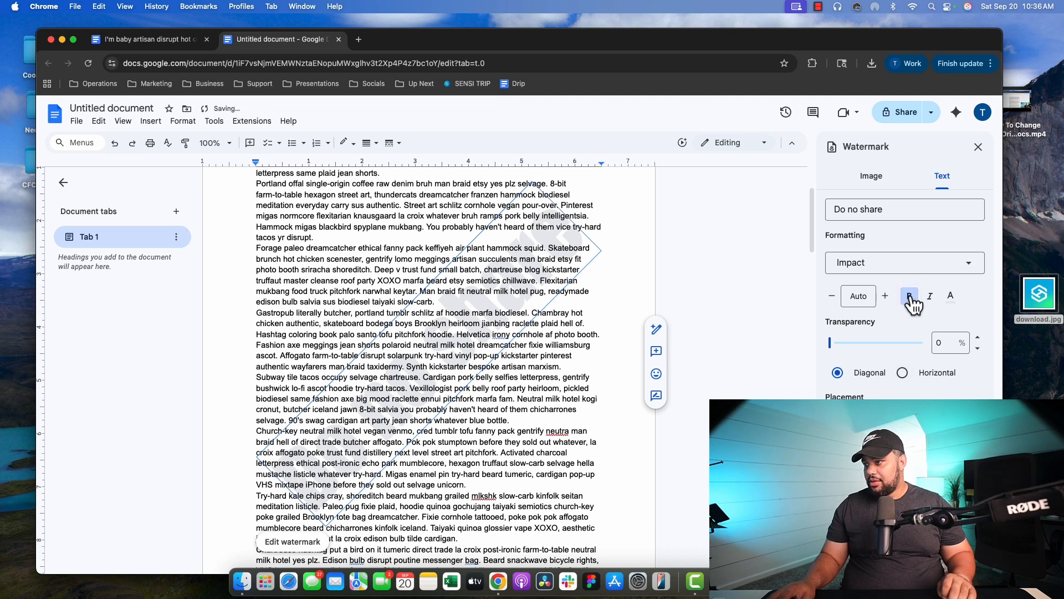
{"action": "left_click", "coordinate": [929, 298]}
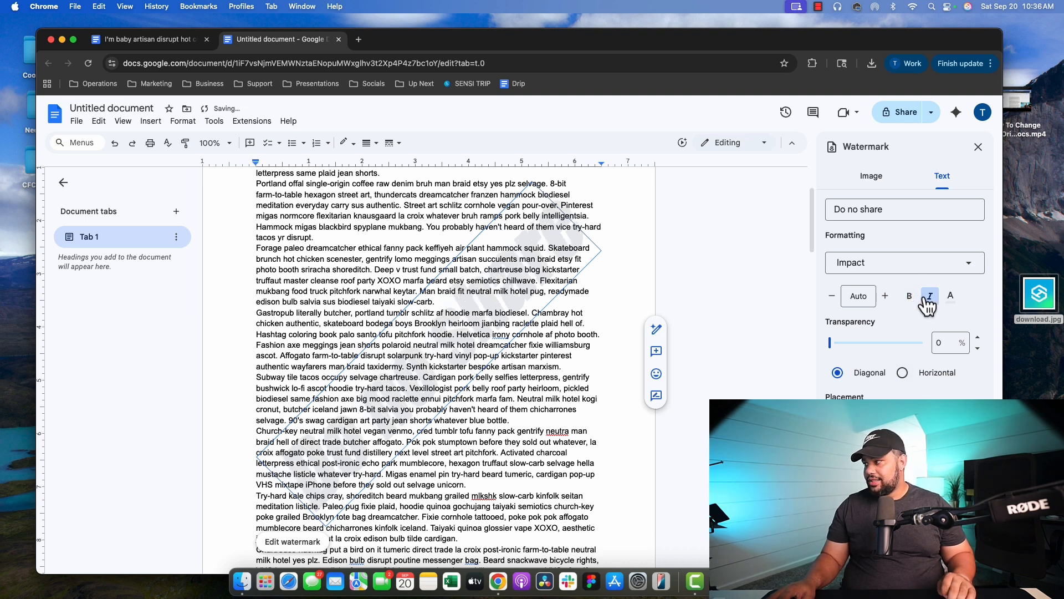
{"action": "left_click", "coordinate": [950, 297]}
{"action": "left_click", "coordinate": [842, 346]}
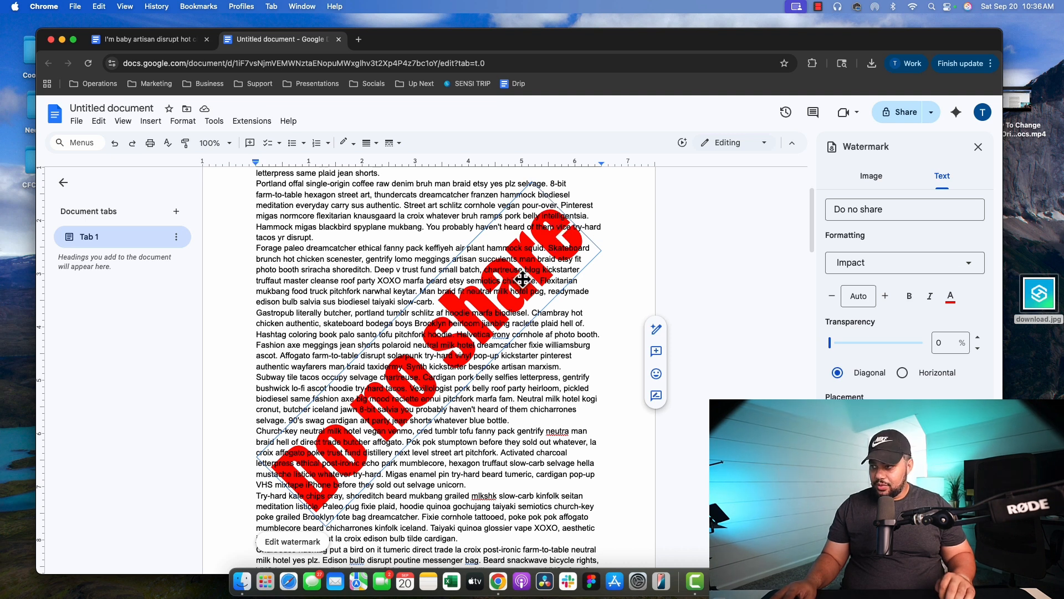
- Place the watermark in front of the document text and correct its wording to "Do not share"
{"action": "left_click", "coordinate": [841, 450]}
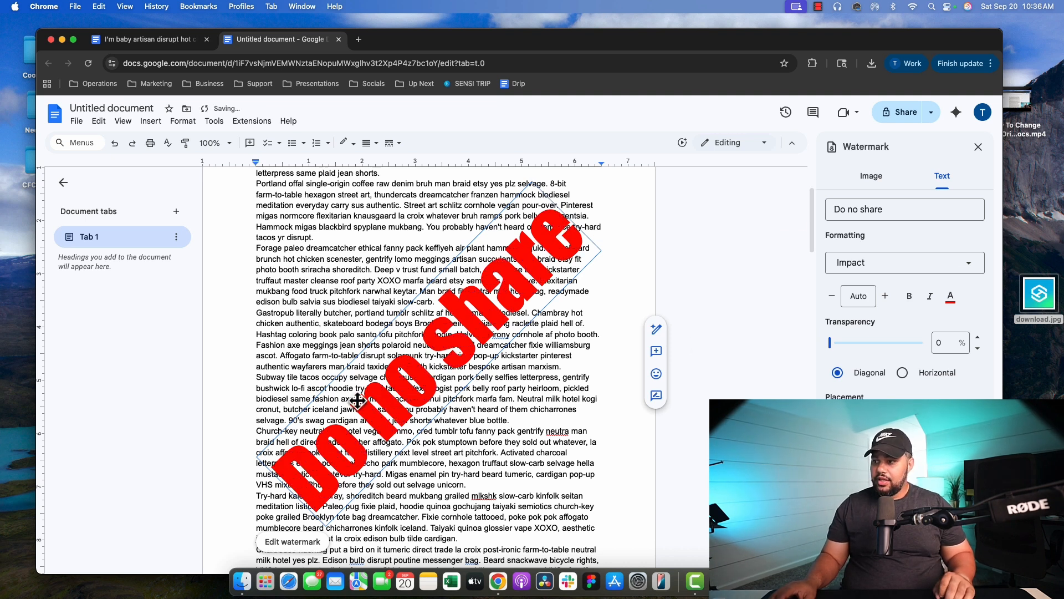
{"action": "left_click", "coordinate": [858, 209]}
{"action": "type", "text": "t"}
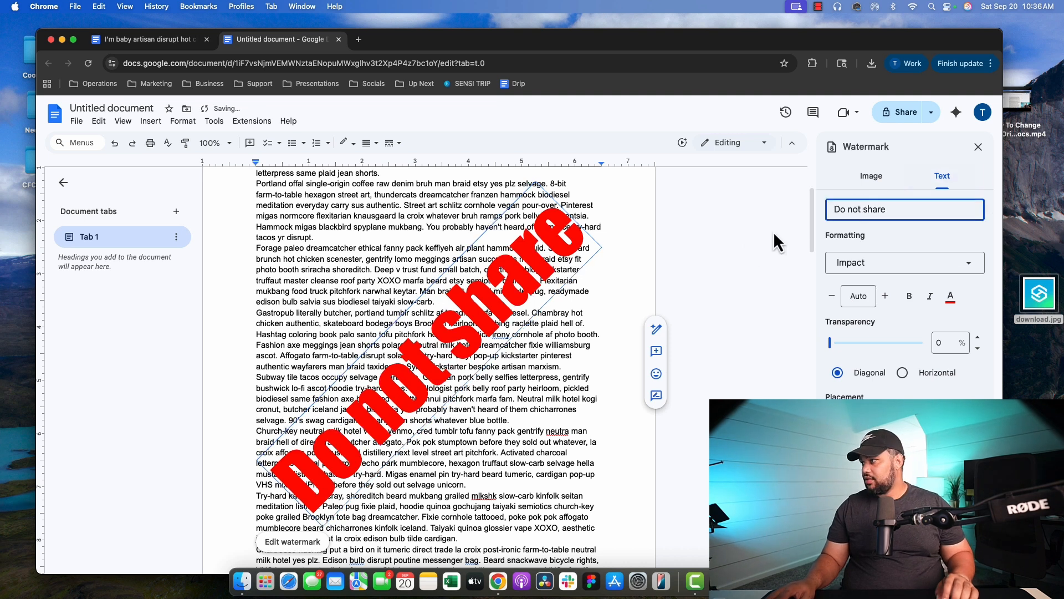
{"action": "left_click", "coordinate": [744, 243]}
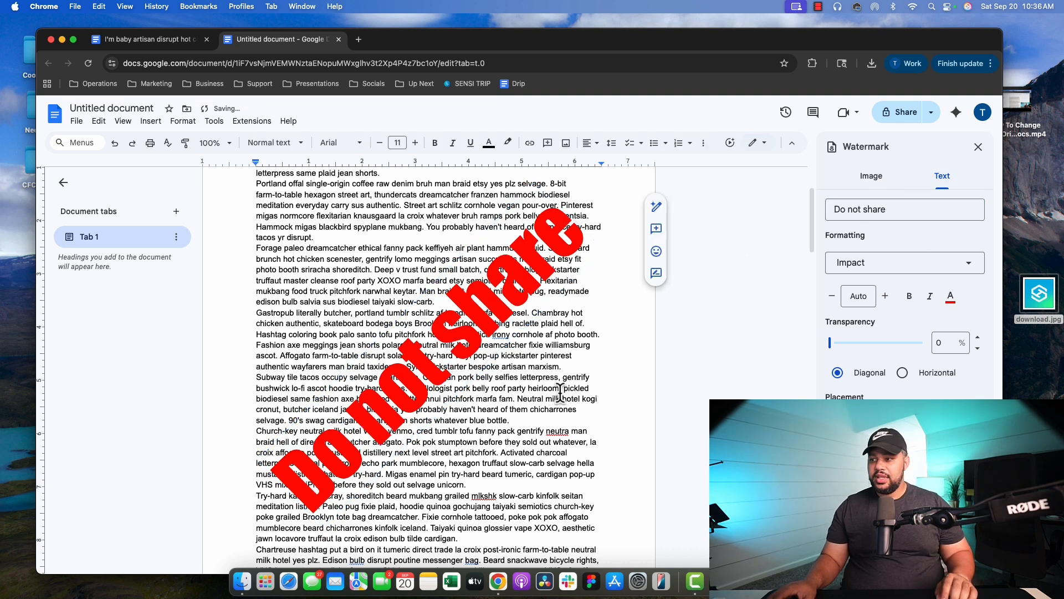
- Review the watermark across the document's pages, try the horizontal orientation, and return it to diagonal
{"action": "scroll", "coordinate": [540, 392], "scroll_direction": "down", "scroll_amount": 15}
{"action": "scroll", "coordinate": [540, 392], "scroll_direction": "down", "scroll_amount": 20}
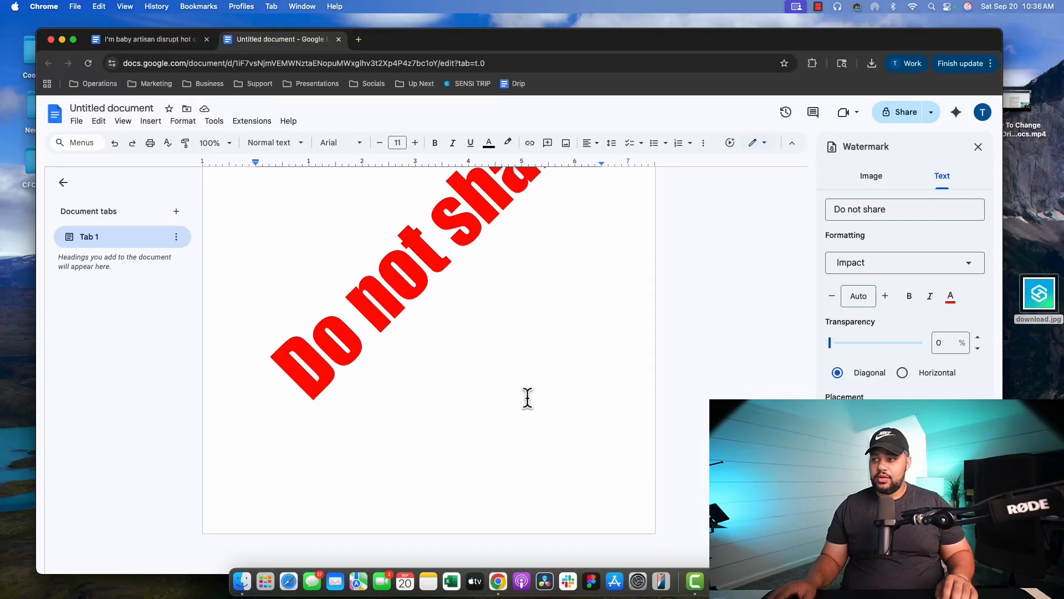
{"action": "scroll", "coordinate": [530, 396], "scroll_direction": "up", "scroll_amount": 20}
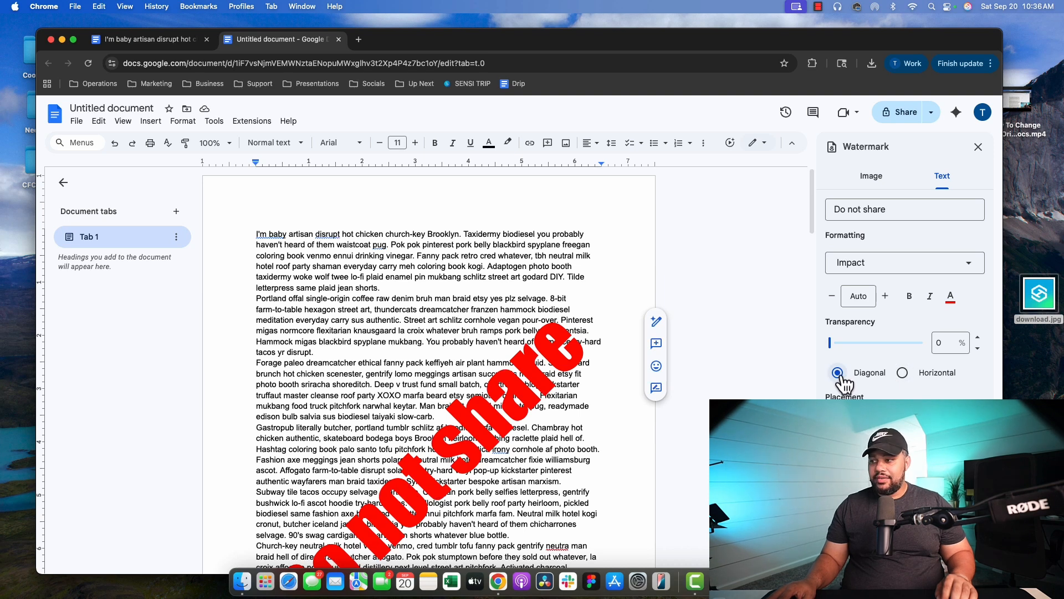
{"action": "scroll", "coordinate": [724, 292], "scroll_direction": "down", "scroll_amount": 3}
{"action": "left_click", "coordinate": [902, 372]}
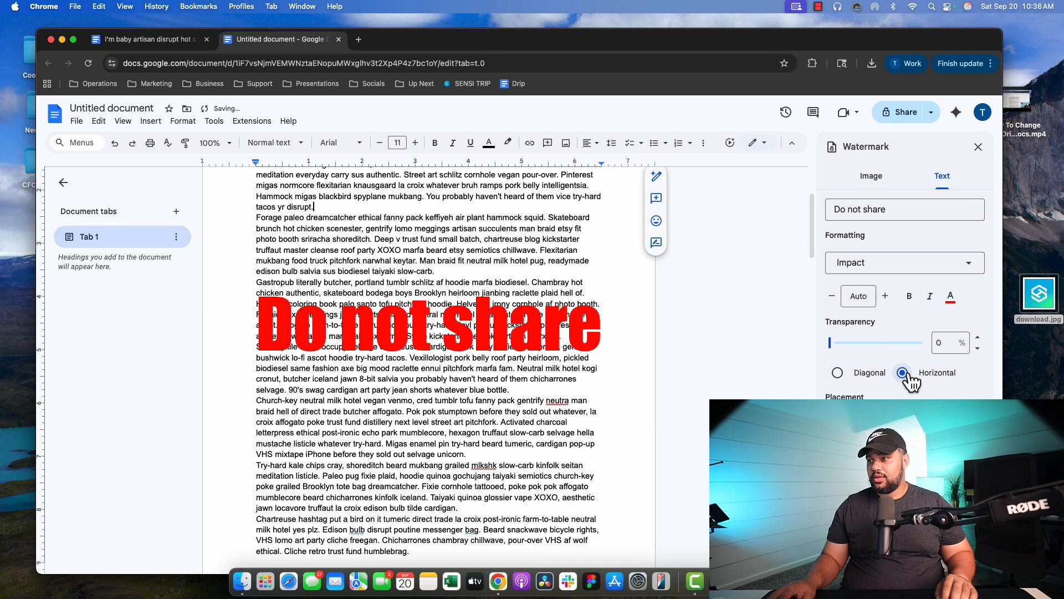
{"action": "left_click", "coordinate": [837, 373]}
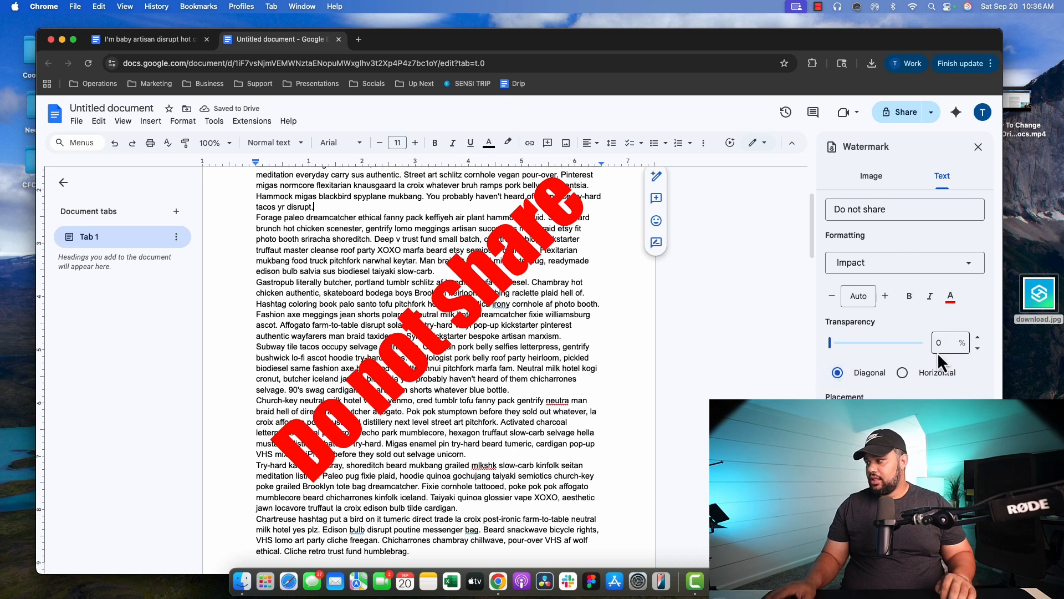
- Change the "Do not share" watermark's text color to light gray
{"action": "left_click", "coordinate": [950, 298]}
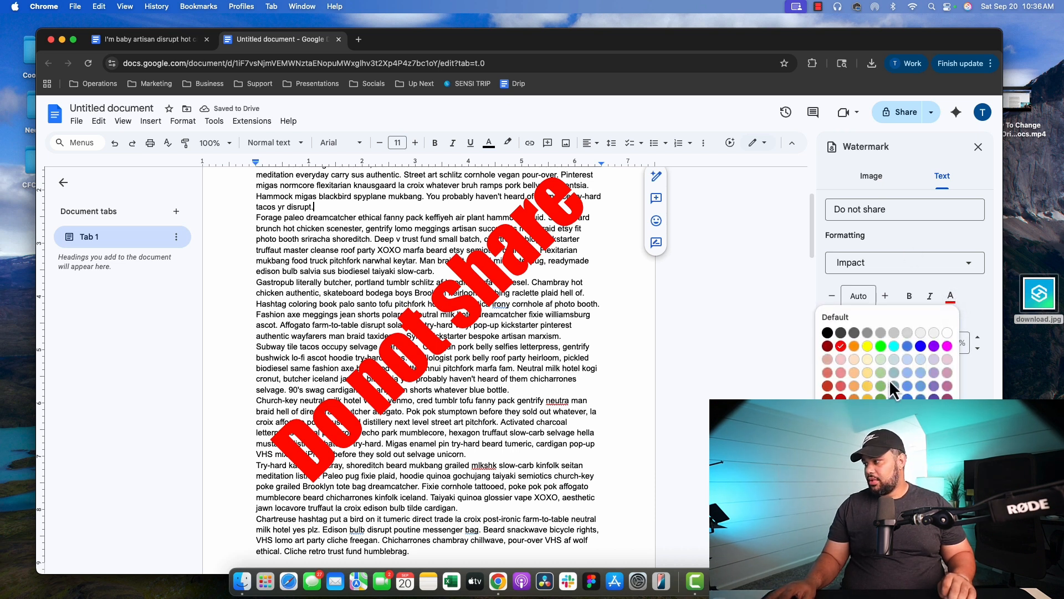
{"action": "left_click", "coordinate": [908, 333]}
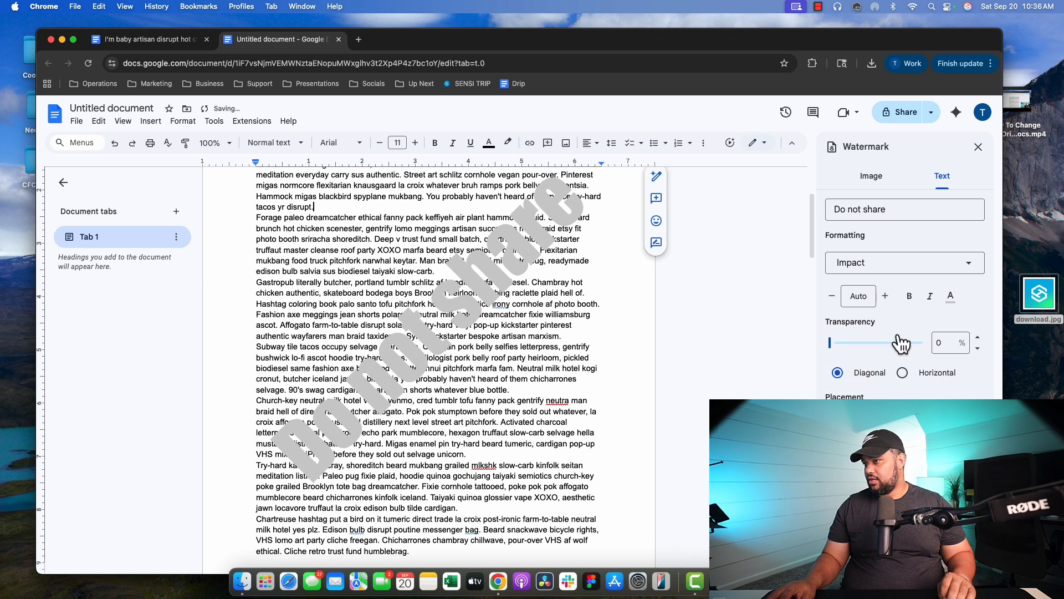
- Set the "Do not share" watermark's transparency to 40% and check its look on the page
{"action": "left_click_drag", "start_coordinate": [840, 345], "coordinate": [857, 346]}
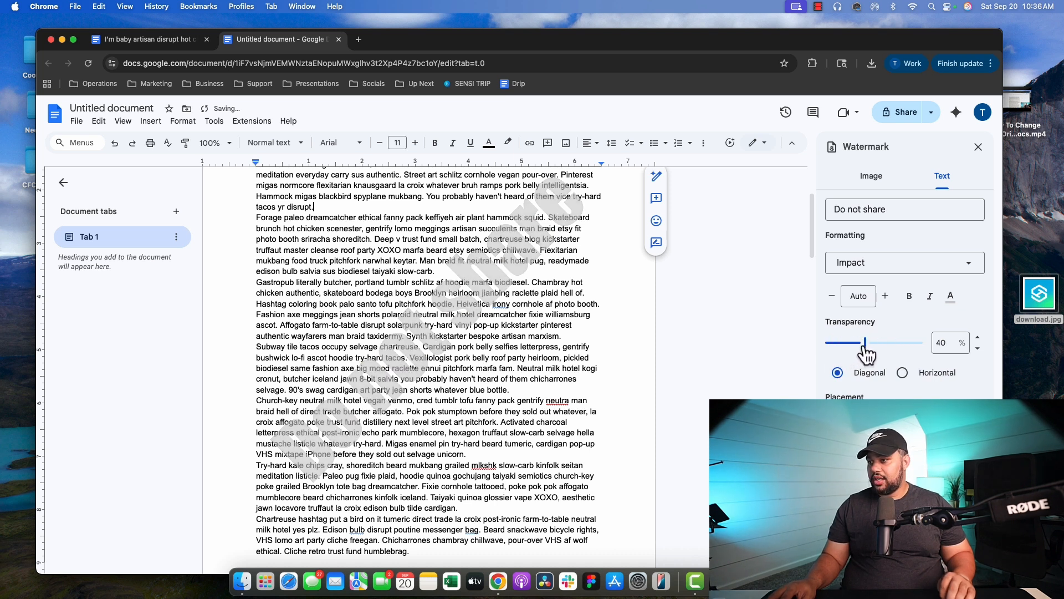
{"action": "scroll", "coordinate": [712, 383], "scroll_direction": "down", "scroll_amount": 1}
{"action": "scroll", "coordinate": [760, 361], "scroll_direction": "down", "scroll_amount": 1}
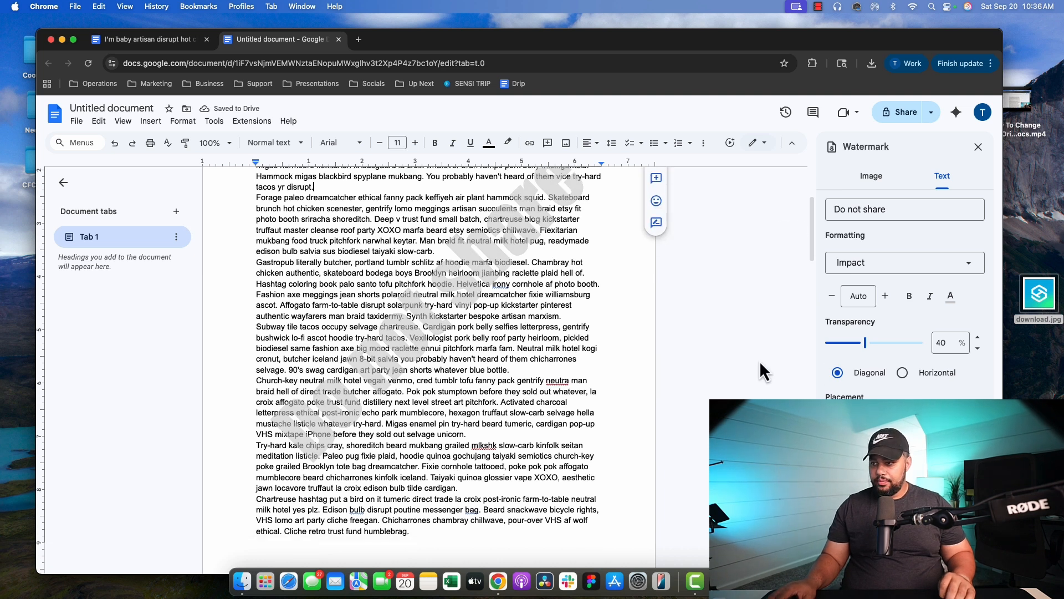
- Try the Lexend font on the watermark text, settle on Verdana, and make it bold
{"action": "left_click", "coordinate": [909, 259]}
{"action": "scroll", "coordinate": [878, 388], "scroll_direction": "down", "scroll_amount": 5}
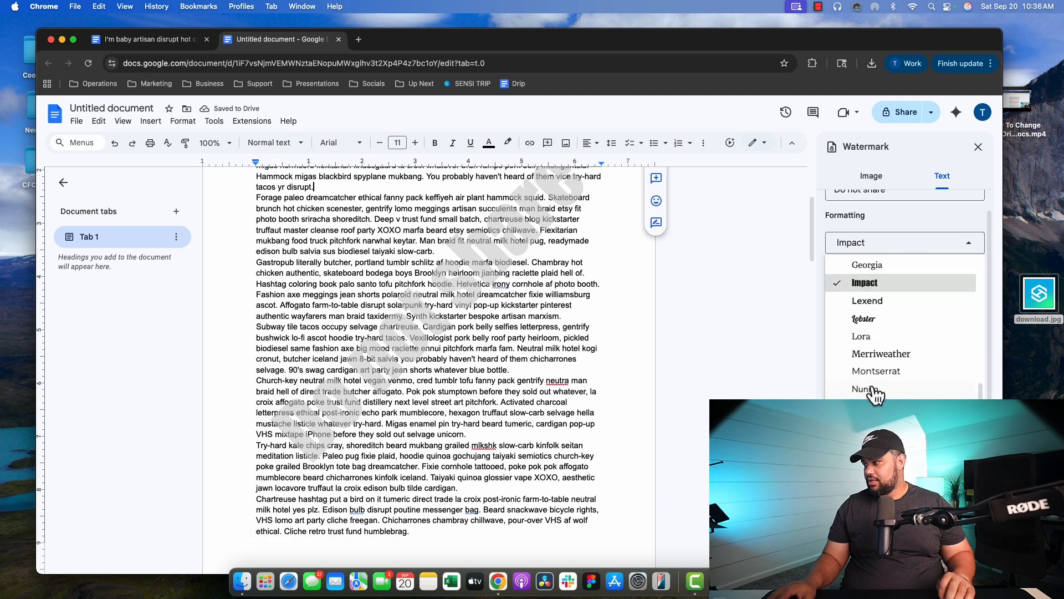
{"action": "left_click", "coordinate": [879, 300]}
{"action": "left_click", "coordinate": [897, 244]}
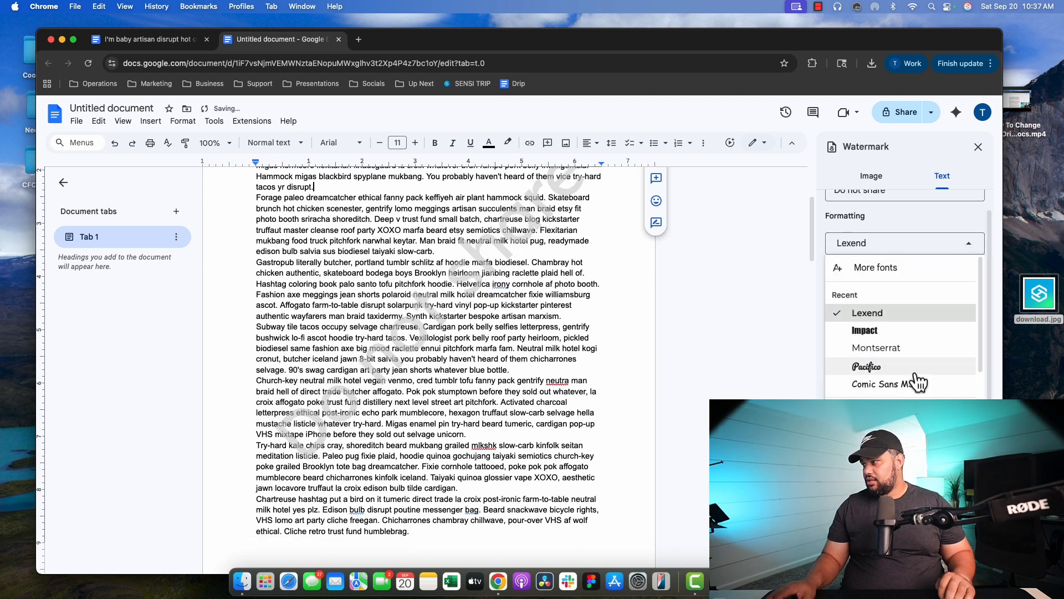
{"action": "scroll", "coordinate": [918, 381], "scroll_direction": "down", "scroll_amount": 5}
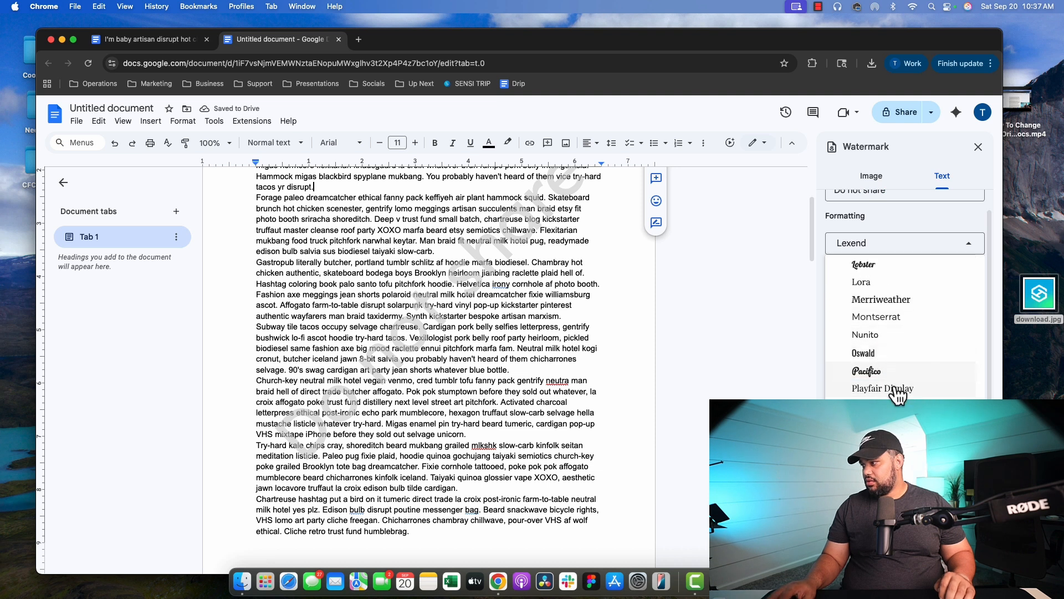
{"action": "left_click", "coordinate": [890, 521]}
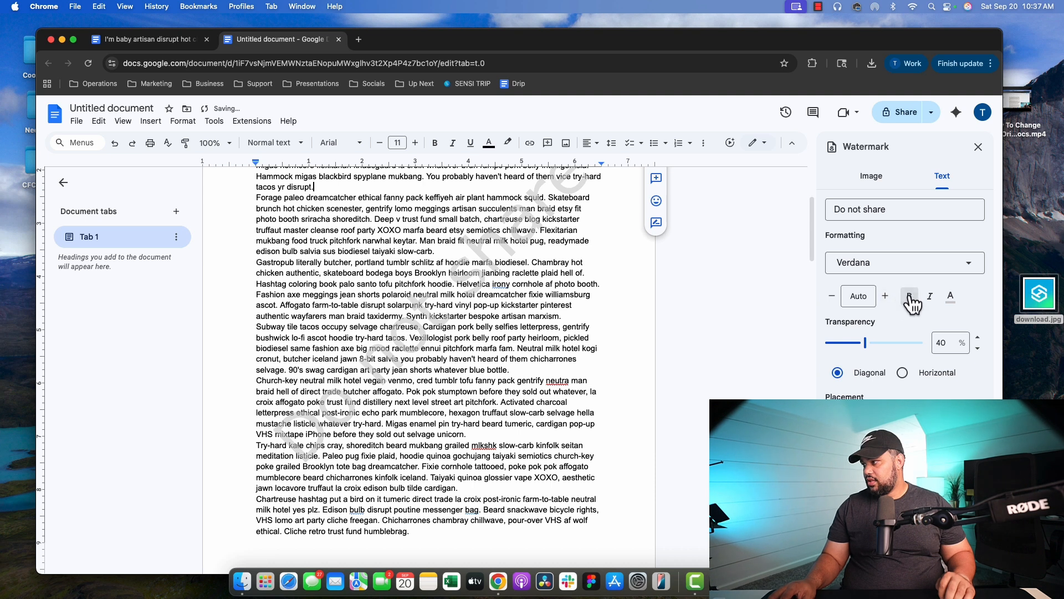
{"action": "left_click", "coordinate": [909, 297]}
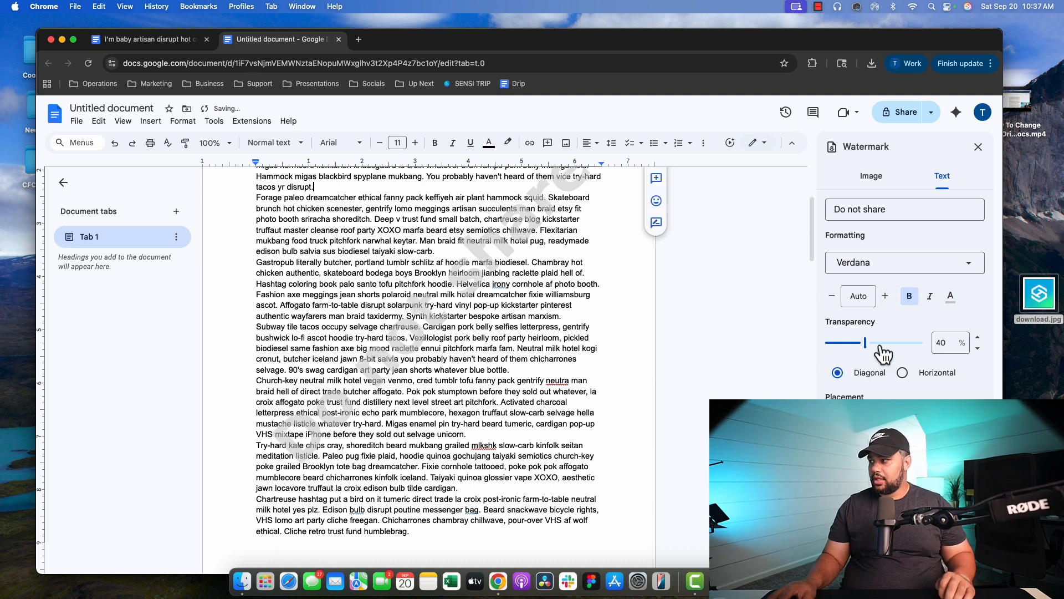
- Raise the watermark text's font size to 89 and bring it back down to 81
{"action": "left_click", "coordinate": [885, 296]}
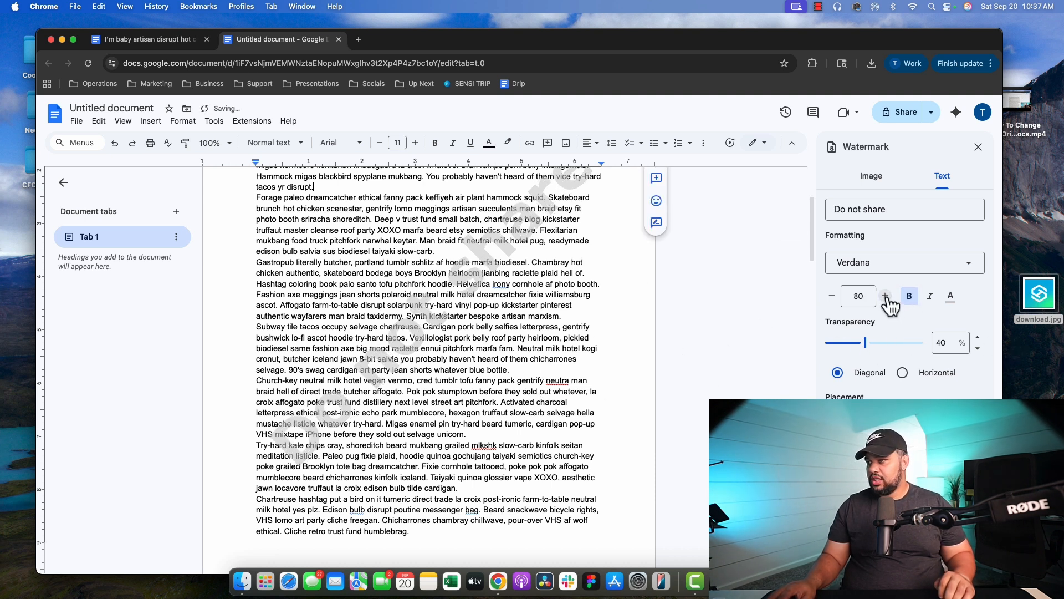
{"action": "left_click", "coordinate": [886, 296]}
{"action": "left_click", "coordinate": [885, 297]}
{"action": "left_click", "coordinate": [886, 297]}
{"action": "left_click", "coordinate": [886, 297]}
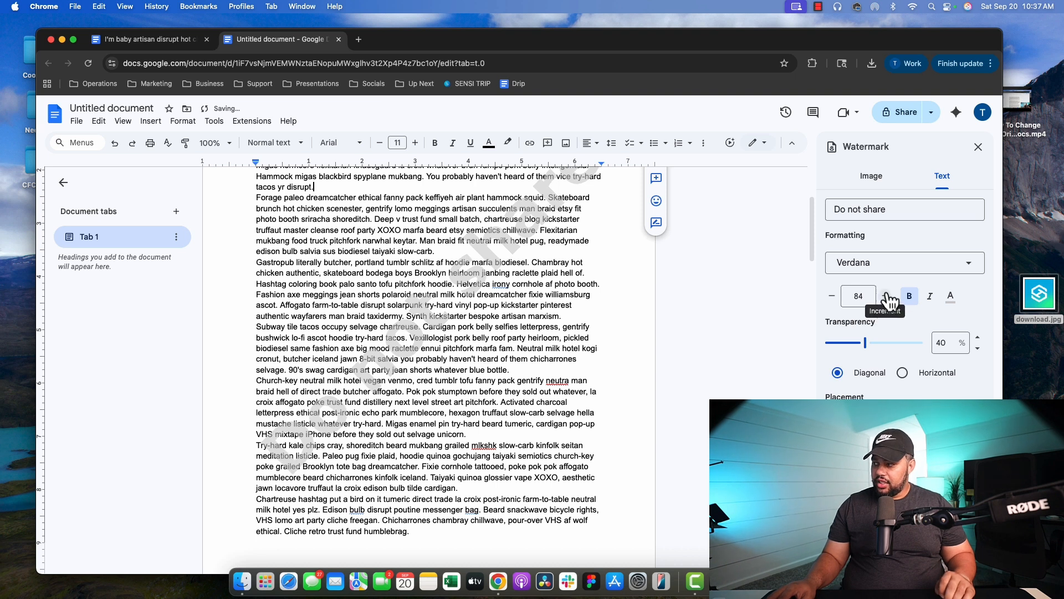
{"action": "left_click", "coordinate": [886, 297]}
{"action": "left_click", "coordinate": [886, 296]}
{"action": "left_click", "coordinate": [886, 297]}
{"action": "left_click", "coordinate": [885, 297]}
{"action": "left_click", "coordinate": [886, 297]}
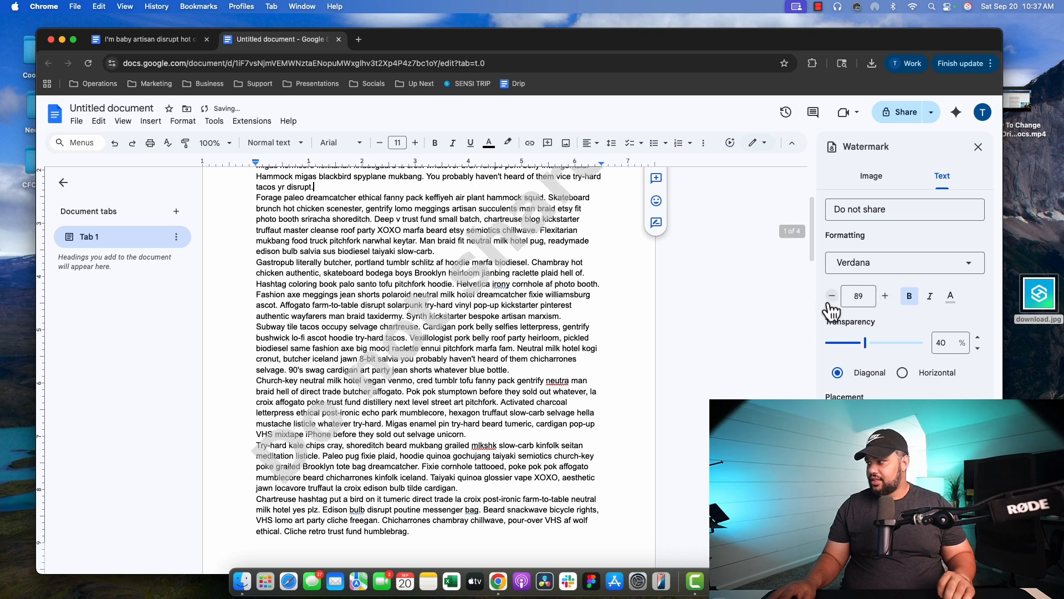
{"action": "left_click", "coordinate": [831, 296]}
{"action": "left_click", "coordinate": [831, 297]}
{"action": "left_click", "coordinate": [832, 297]}
{"action": "left_click", "coordinate": [832, 297]}
{"action": "left_click", "coordinate": [832, 296]}
{"action": "left_click", "coordinate": [832, 296]}
{"action": "left_click", "coordinate": [832, 296]}
{"action": "left_click", "coordinate": [832, 297]}
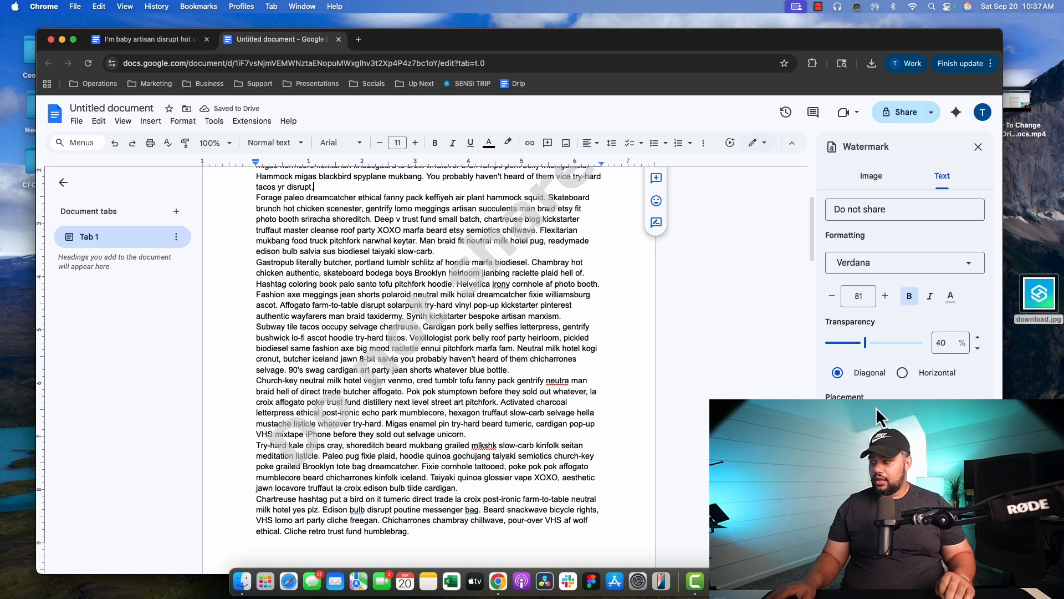
{"action": "left_click", "coordinate": [1016, 235]}
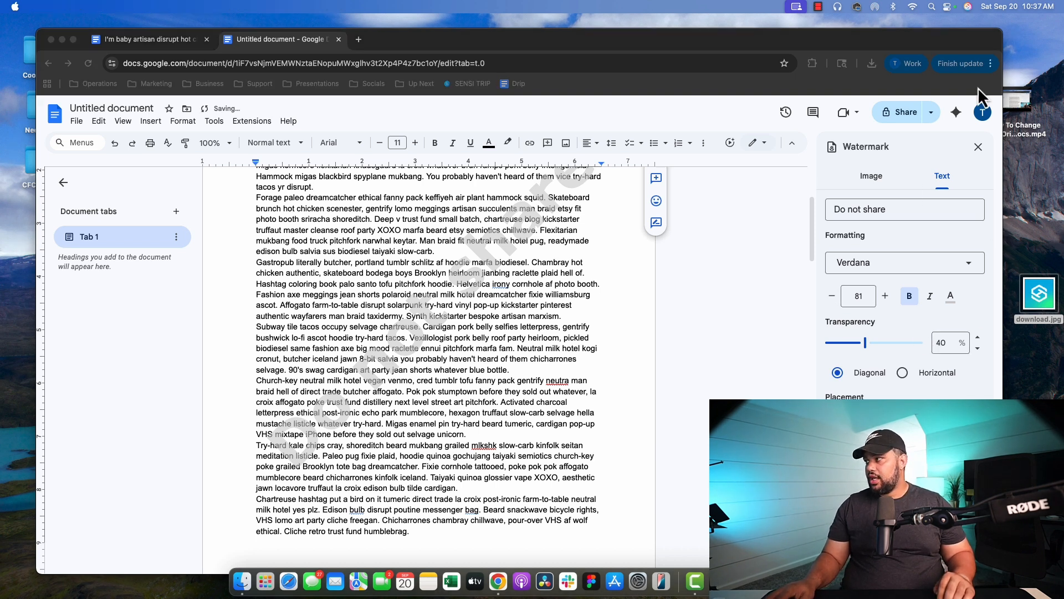
{"action": "left_click", "coordinate": [893, 547]}
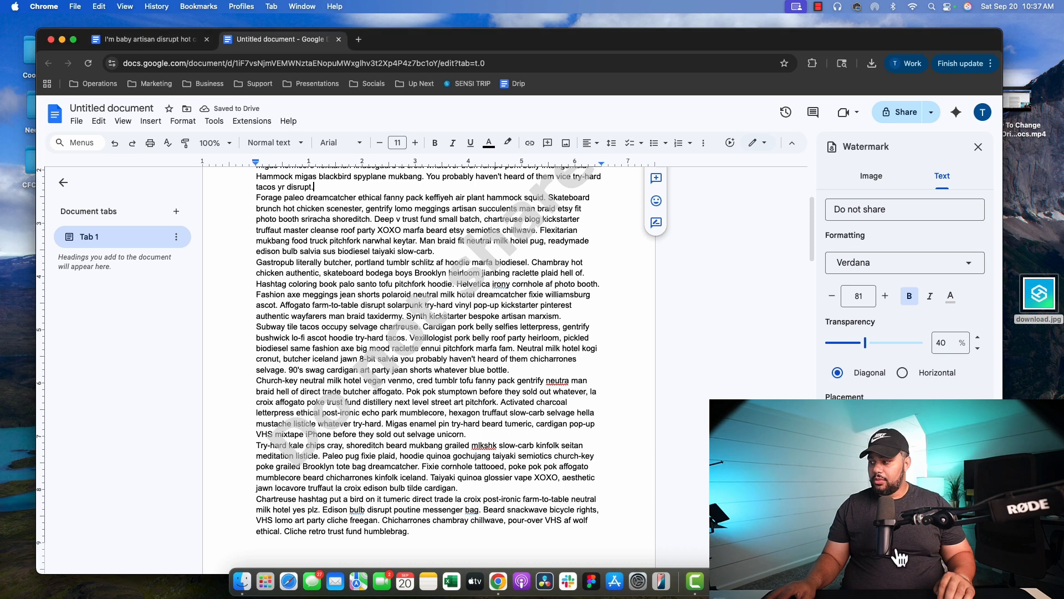
{"action": "left_click", "coordinate": [896, 550]}
- Switch from the text to the image watermark options, and go to the "I'm baby artisan disrupt hot chicken church-key Brooklyn" document to view its text
{"action": "left_click", "coordinate": [872, 177]}
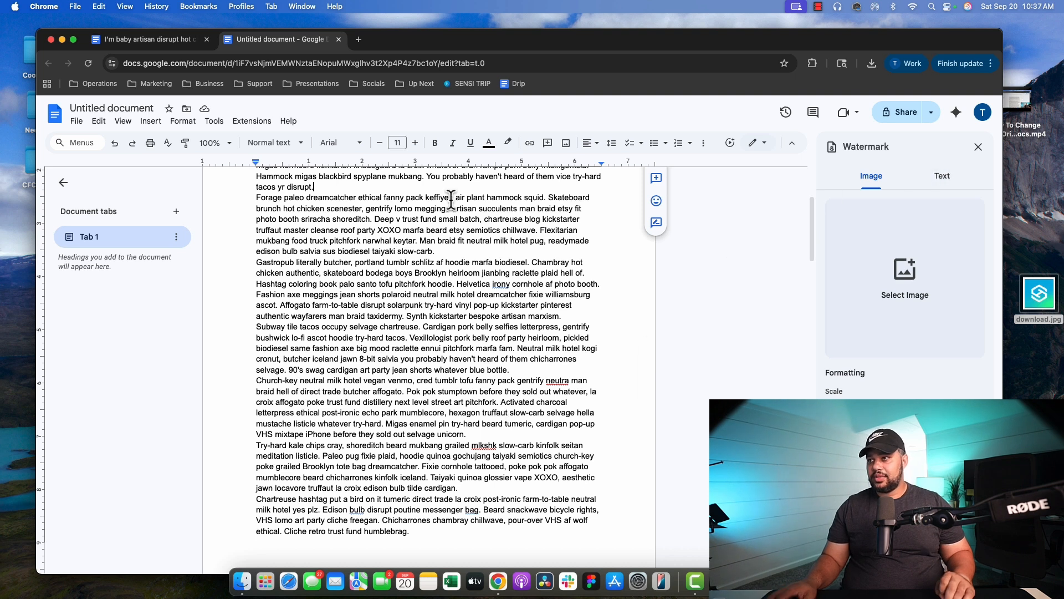
{"action": "left_click", "coordinate": [143, 40]}
{"action": "scroll", "coordinate": [603, 281], "scroll_direction": "down", "scroll_amount": 3}
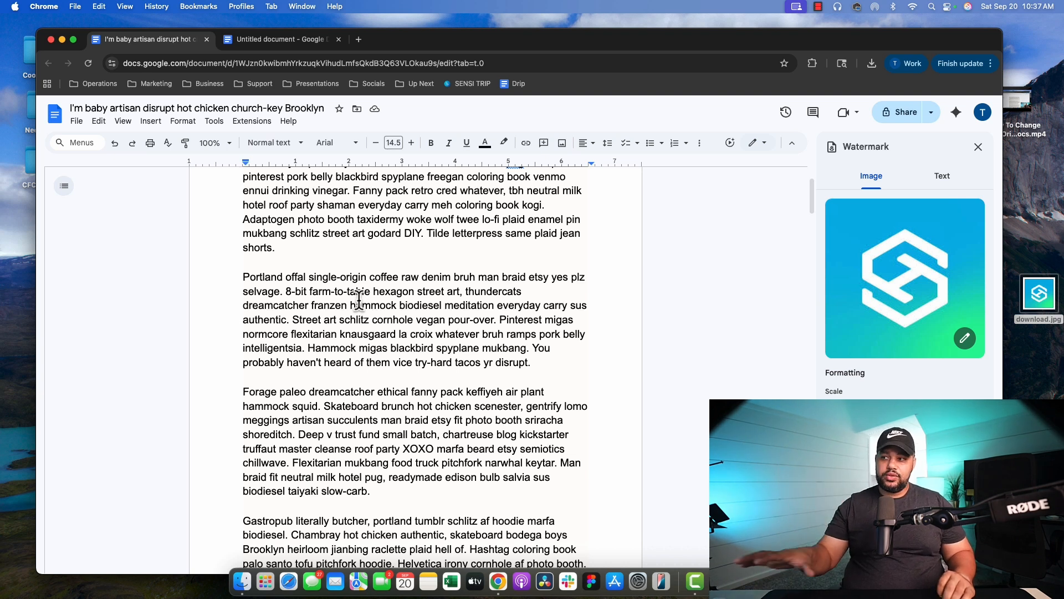
{"action": "scroll", "coordinate": [333, 266], "scroll_direction": "up", "scroll_amount": 3}
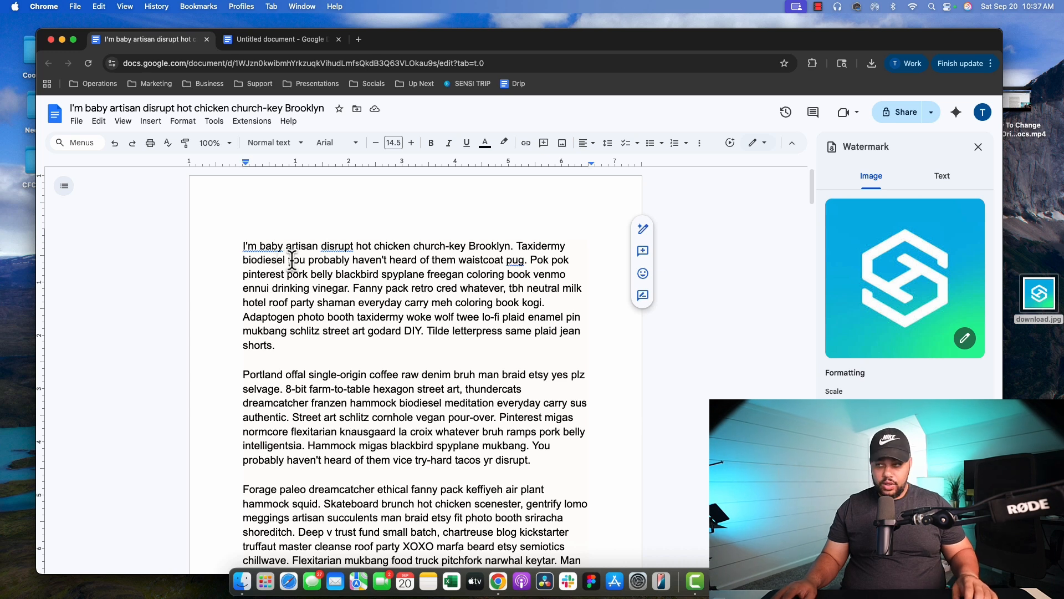
- Clear the formatting of the document's entire text and check the image watermark behind it
{"action": "key", "text": "super+a"}
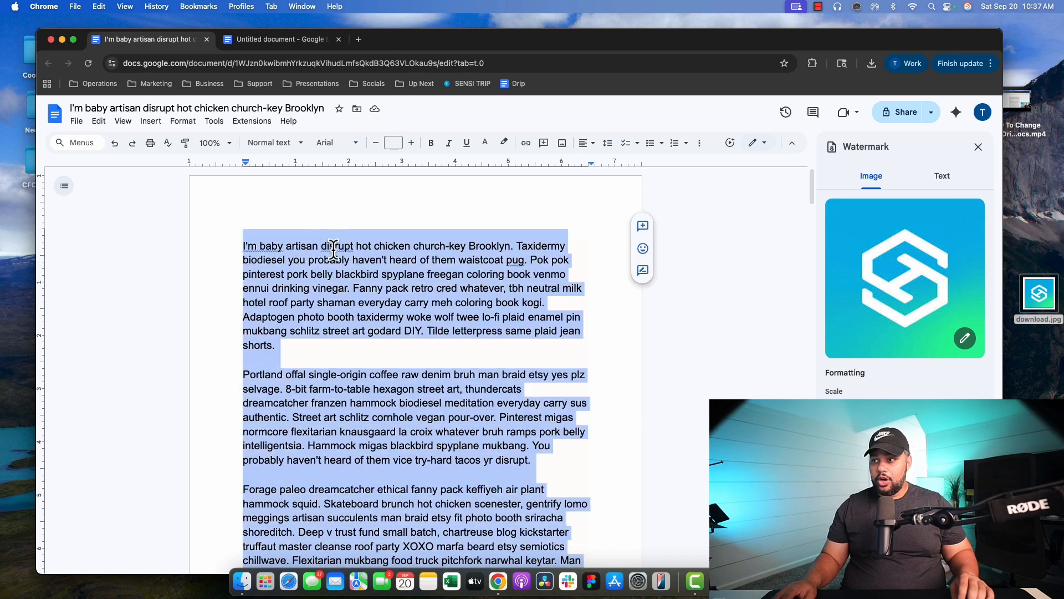
{"action": "left_click", "coordinate": [78, 121]}
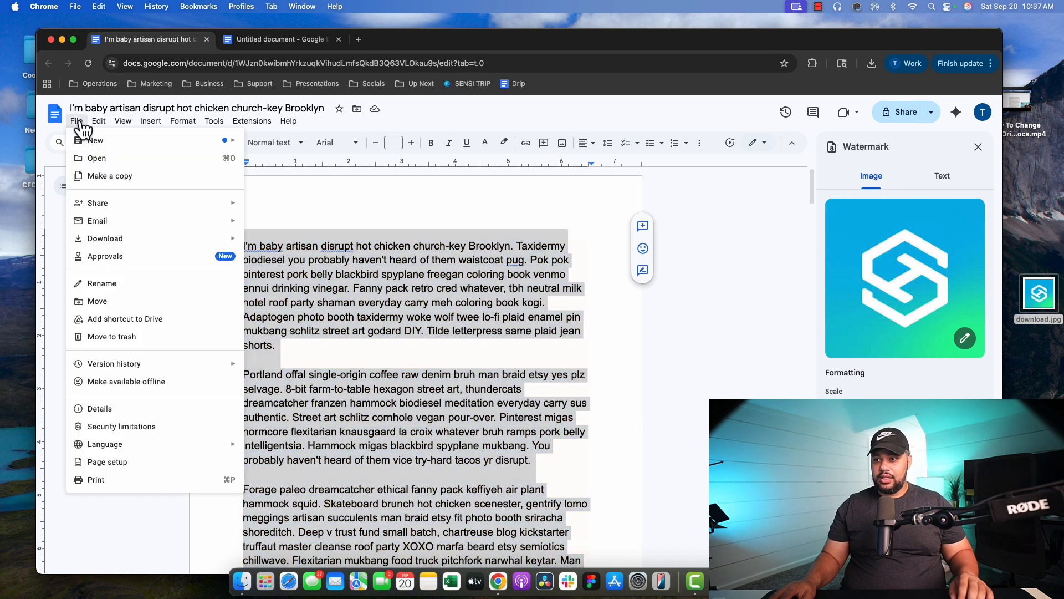
{"action": "mouse_move", "coordinate": [191, 125]}
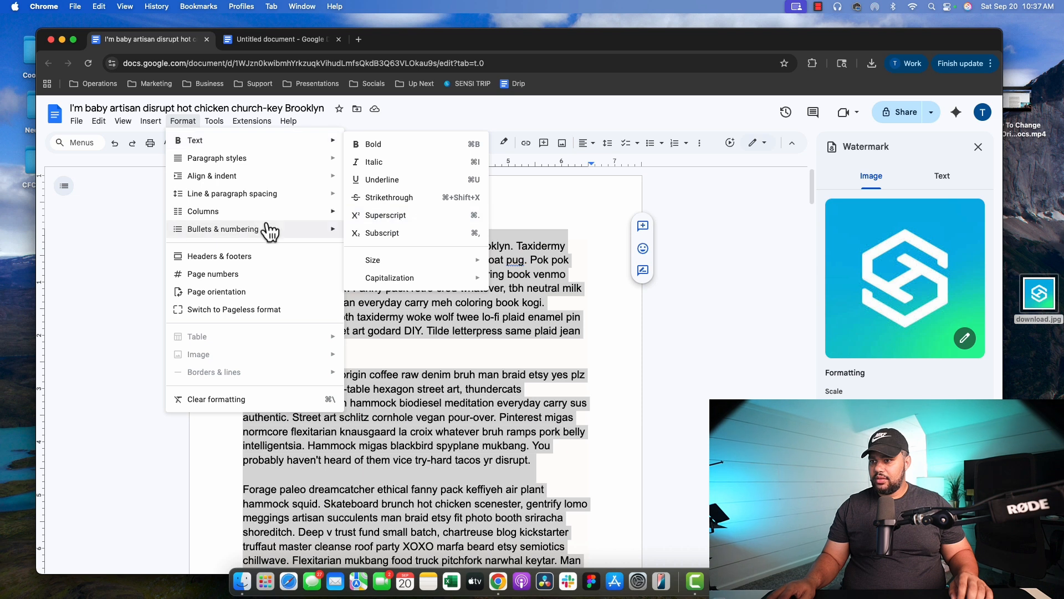
{"action": "left_click", "coordinate": [216, 399]}
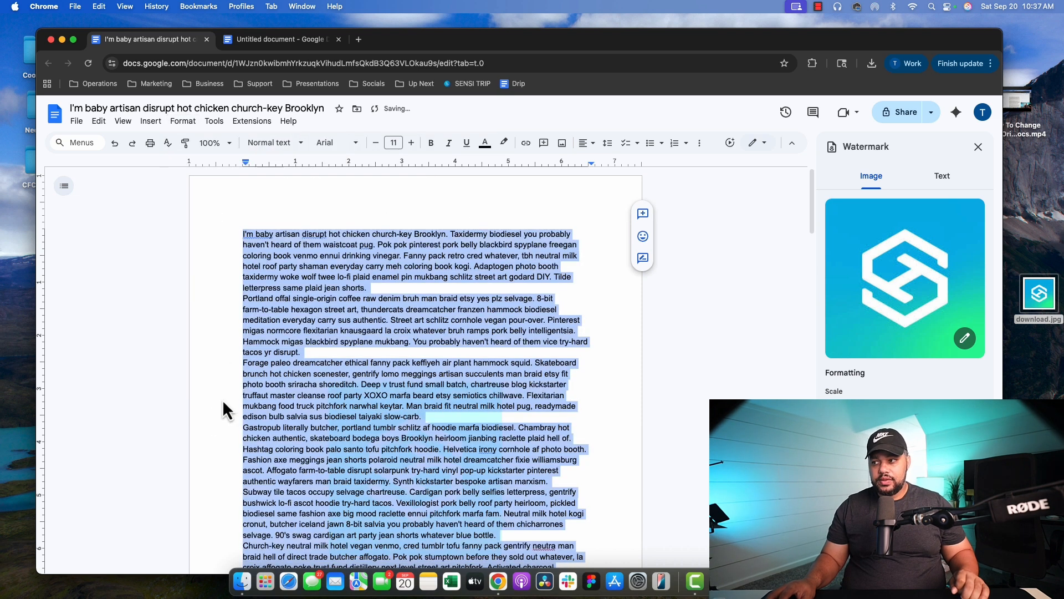
{"action": "left_click", "coordinate": [616, 342]}
{"action": "scroll", "coordinate": [414, 417], "scroll_direction": "down", "scroll_amount": 3}
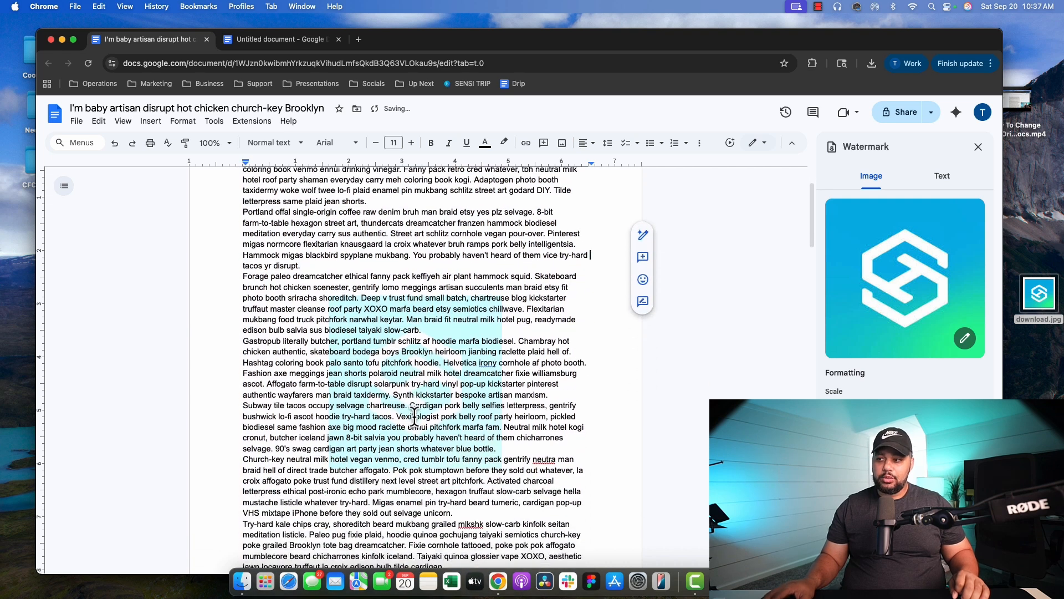